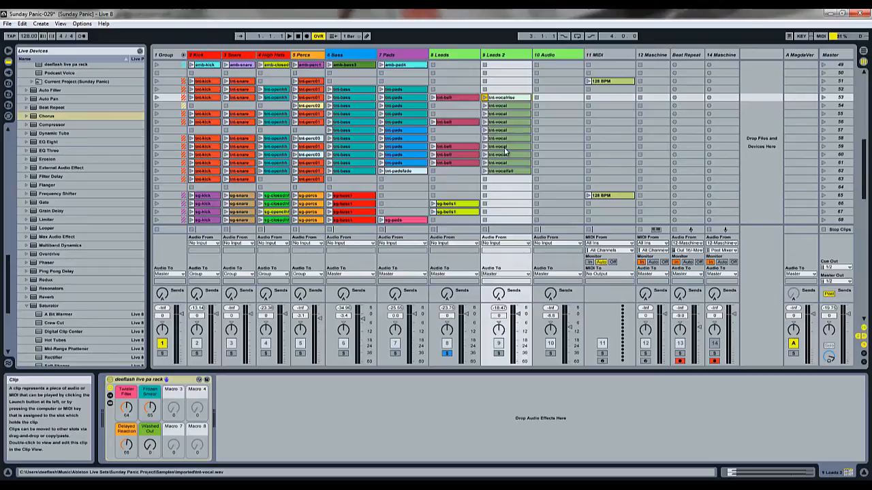
Step: Add the Chorus effect after the deeflash live pa rack on track 9 Leads 2 and solo that track
{"action": "left_click", "coordinate": [41, 117]}
{"action": "left_click_drag", "start_coordinate": [390, 436], "coordinate": [390, 436]}
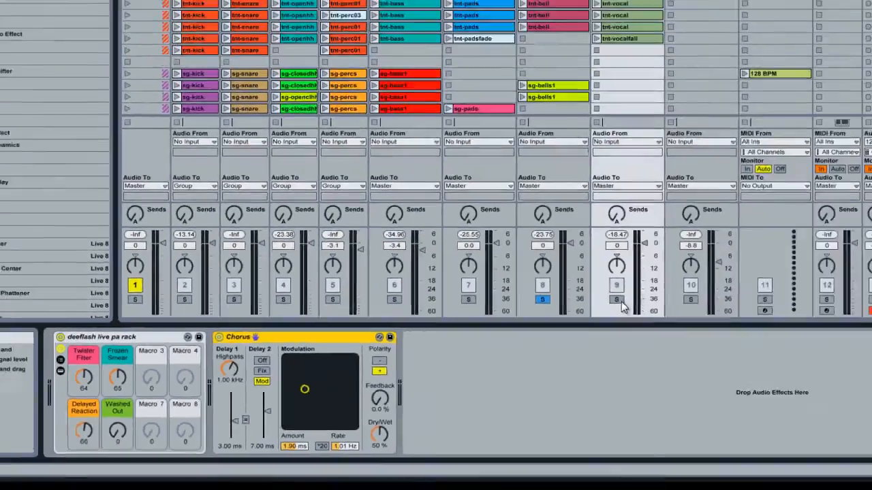
{"action": "left_click", "coordinate": [619, 301]}
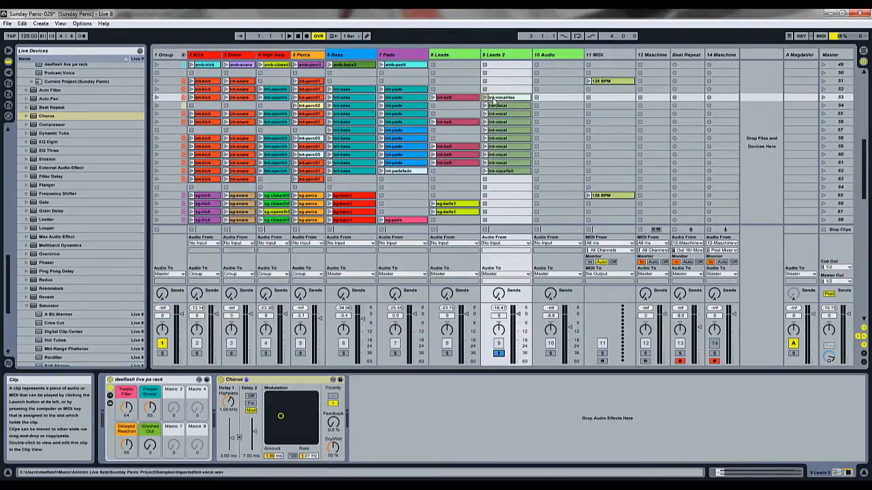
Step: Launch the tnt-vocal clip in scene 54 with the Chorus bypassed and switch the effect back on
{"action": "left_click", "coordinate": [221, 380]}
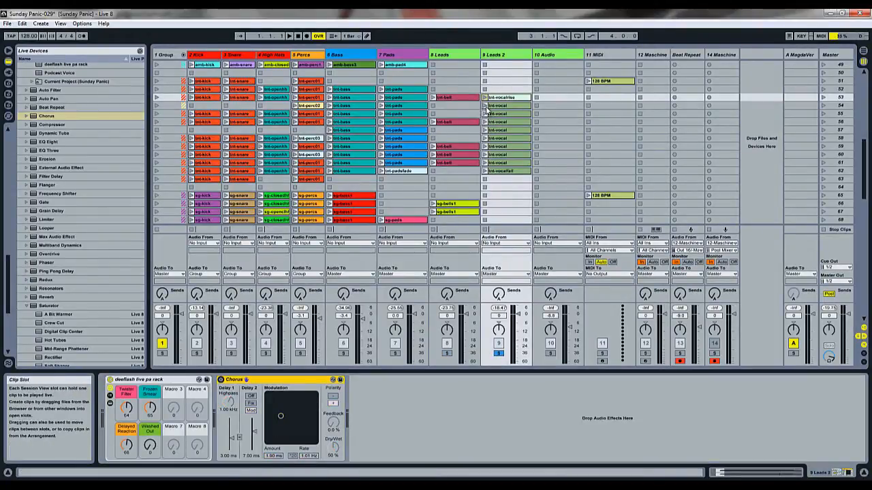
{"action": "left_click", "coordinate": [485, 107]}
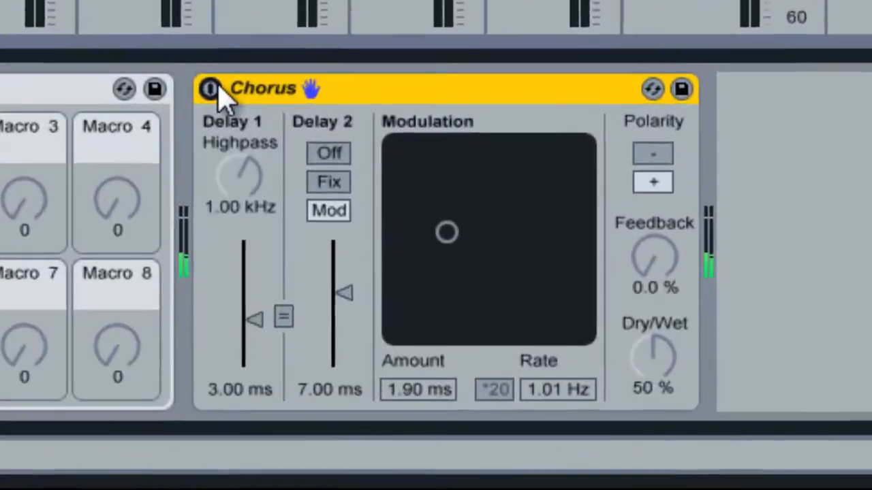
{"action": "left_click", "coordinate": [210, 88]}
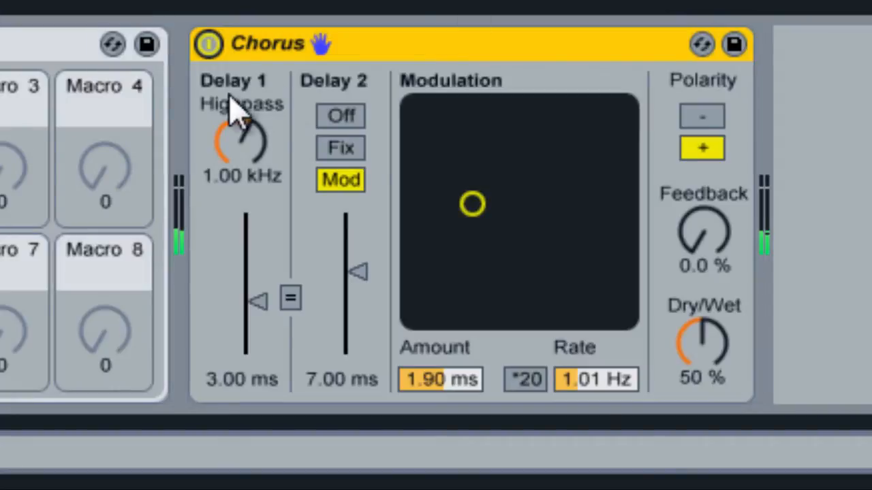
Step: Turn Delay 2 of the Chorus off and set Dry/Wet to 100 %
{"action": "left_click", "coordinate": [344, 117]}
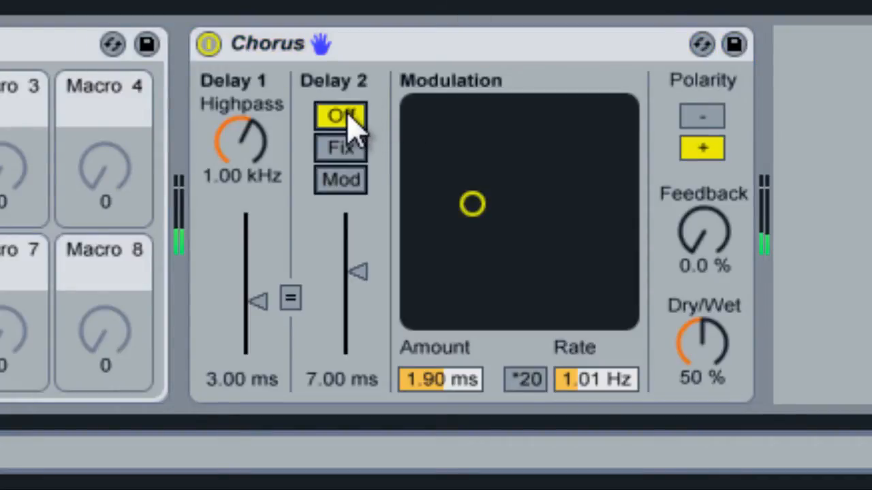
{"action": "left_click", "coordinate": [709, 375]}
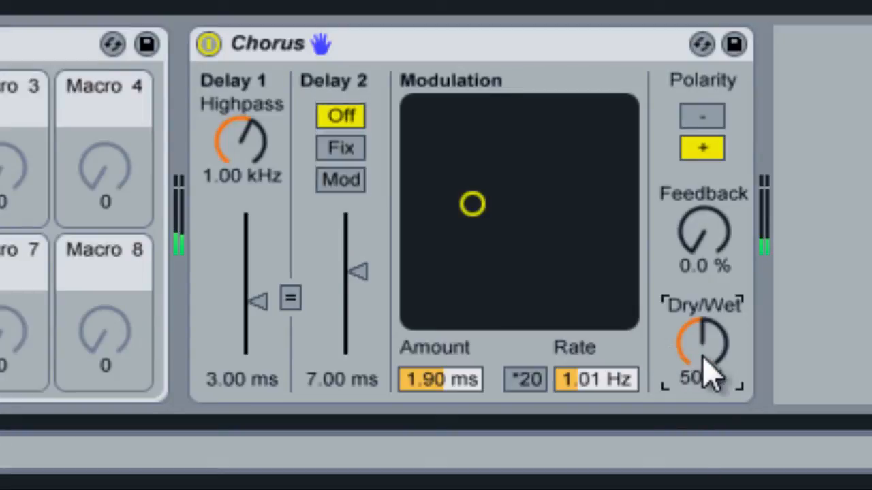
{"action": "scroll", "coordinate": [709, 375], "scroll_direction": "up", "scroll_amount": 10}
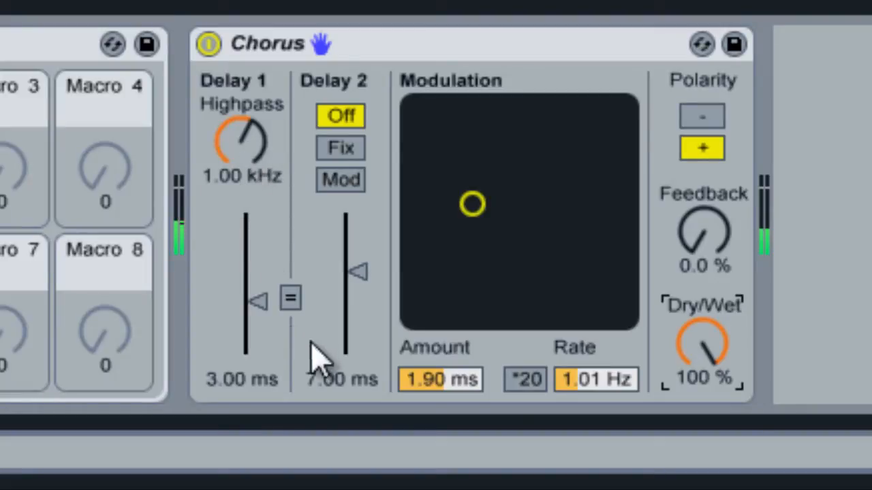
Step: Set the Delay 1 time to 2.36 ms, linking the Delay 2 time to it during the adjustment and unlinking it again
{"action": "scroll", "coordinate": [224, 321], "scroll_direction": "down", "scroll_amount": 5}
{"action": "scroll", "coordinate": [224, 321], "scroll_direction": "down", "scroll_amount": 4}
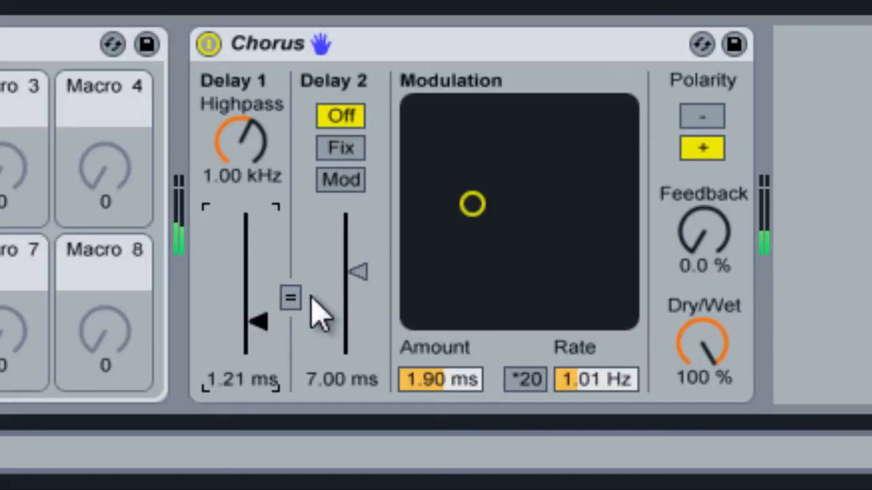
{"action": "left_click", "coordinate": [290, 298]}
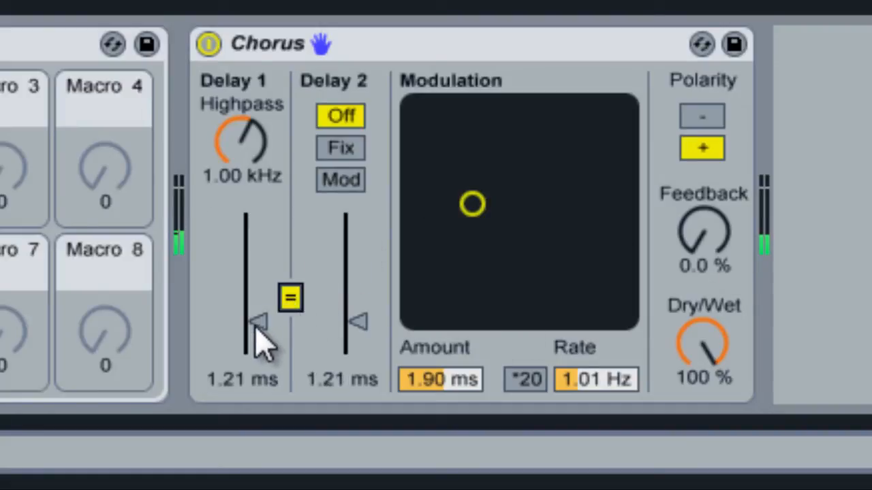
{"action": "left_click_drag", "start_coordinate": [256, 327], "coordinate": [293, 303]}
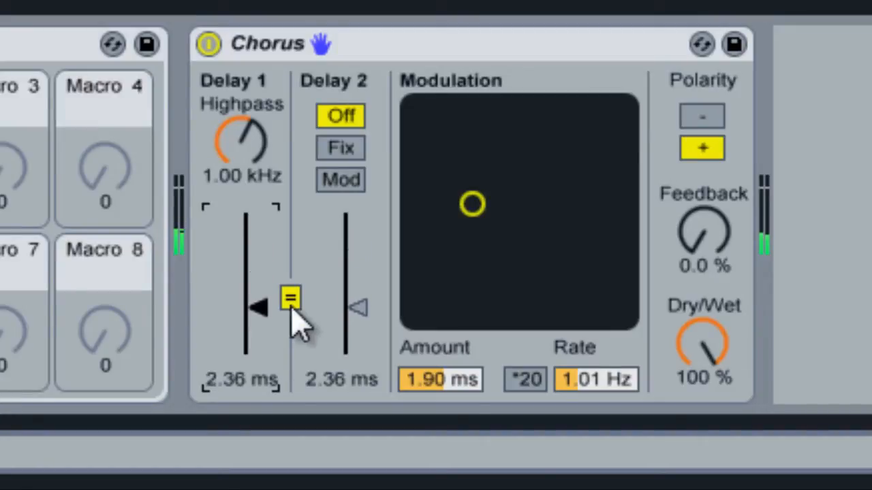
{"action": "left_click", "coordinate": [291, 300]}
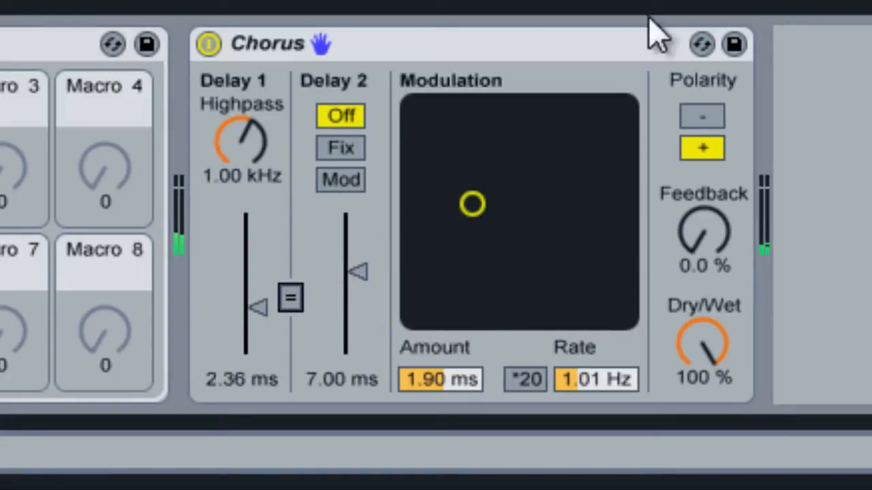
Step: Set the Chorus modulation Amount to 1.43 ms and the Rate to 3.89 Hz
{"action": "left_click", "coordinate": [471, 206]}
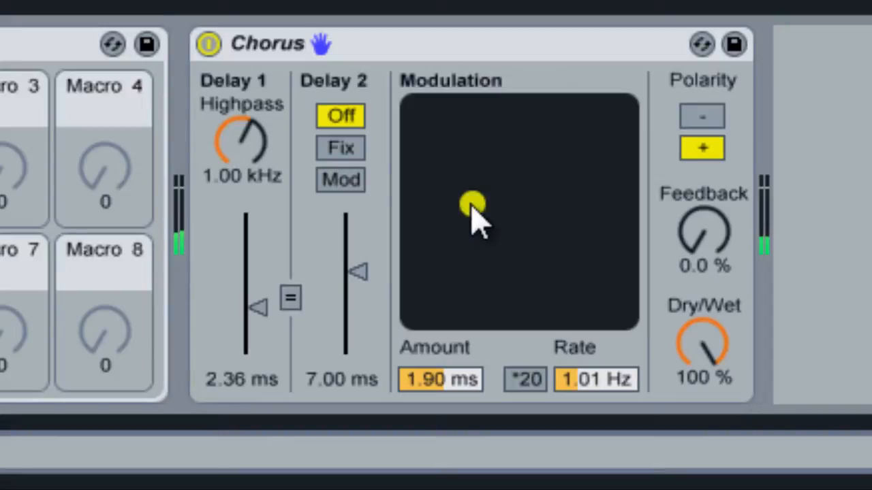
{"action": "left_click_drag", "start_coordinate": [446, 381], "coordinate": [445, 384]}
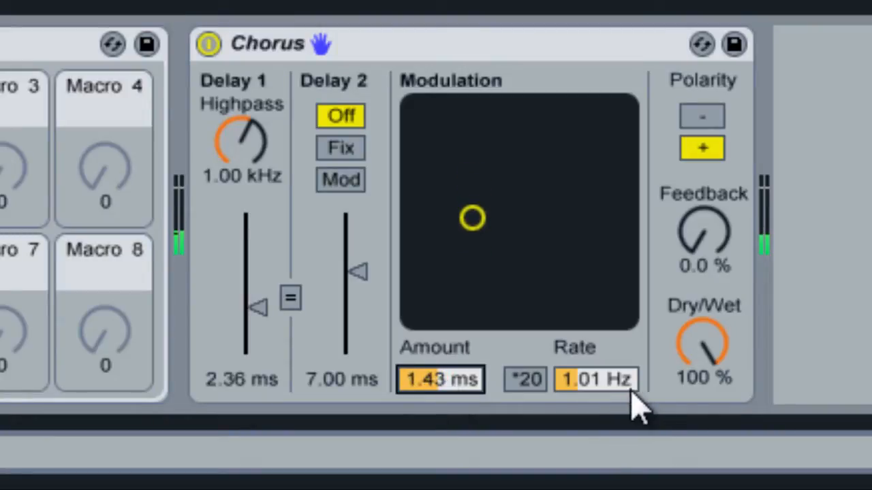
{"action": "left_click_drag", "start_coordinate": [630, 392], "coordinate": [632, 393]}
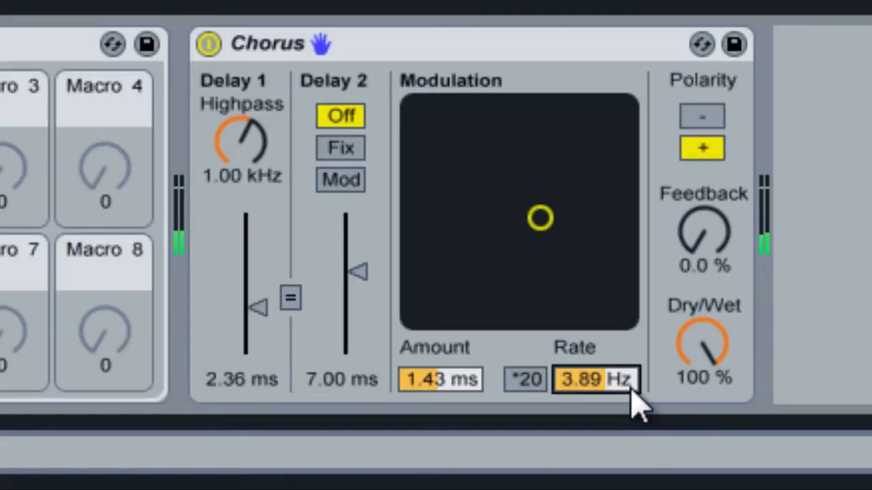
Step: Lower Dry/Wet to 34 % and move the modulation point to an Amount of 2.01 ms and a Rate of 1.08 Hz
{"action": "left_click_drag", "start_coordinate": [716, 347], "coordinate": [716, 351]}
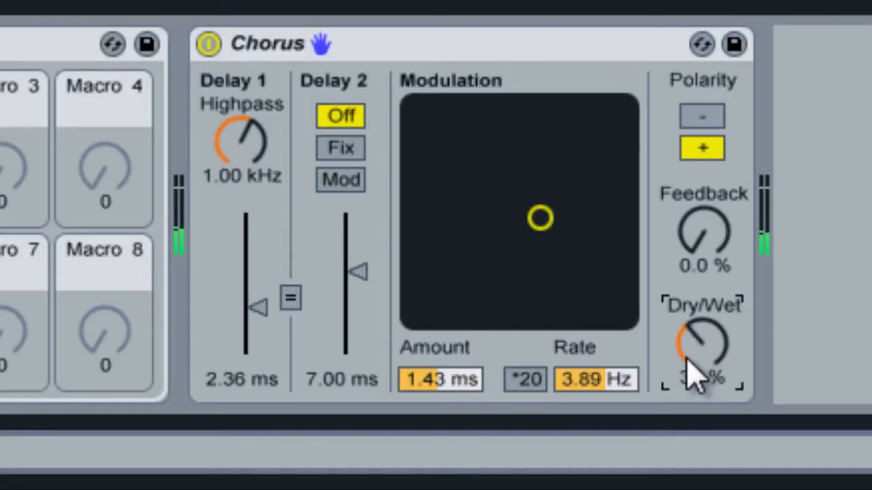
{"action": "left_click_drag", "start_coordinate": [687, 359], "coordinate": [685, 359]}
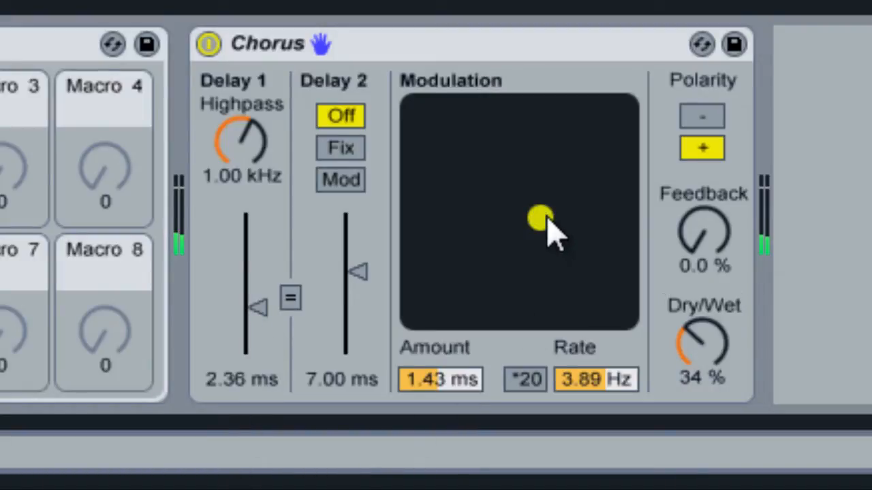
{"action": "left_click_drag", "start_coordinate": [548, 221], "coordinate": [476, 203]}
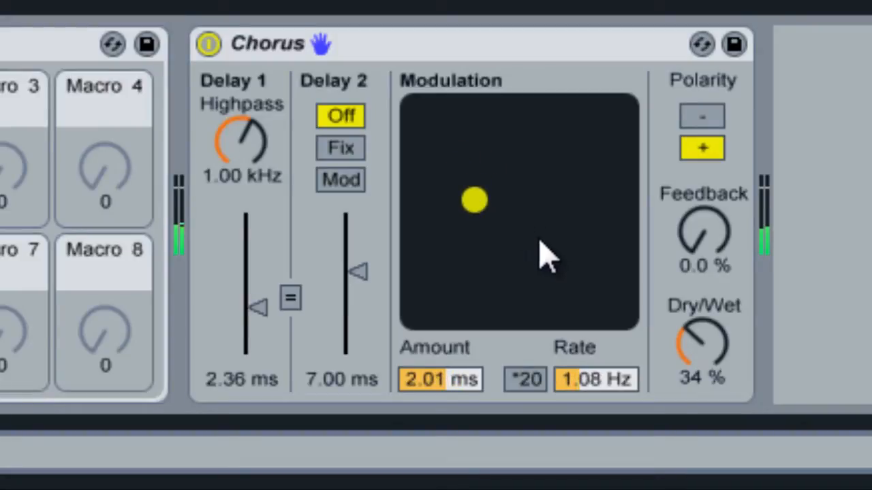
Step: Try the *20 rate multiplier at 3.43 ms and 6.07 Hz, move the modulation point to 2.92 ms and 1.39 Hz, and disable the multiplier
{"action": "left_click", "coordinate": [530, 385]}
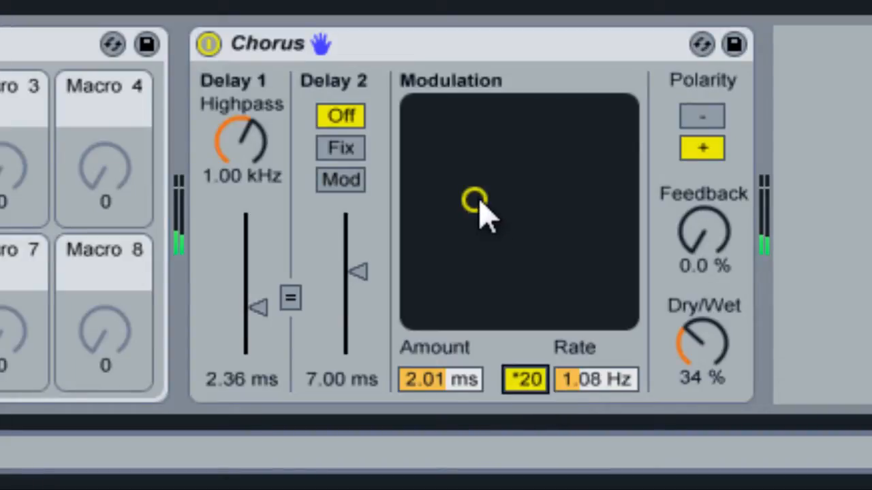
{"action": "left_click_drag", "start_coordinate": [480, 201], "coordinate": [578, 169]}
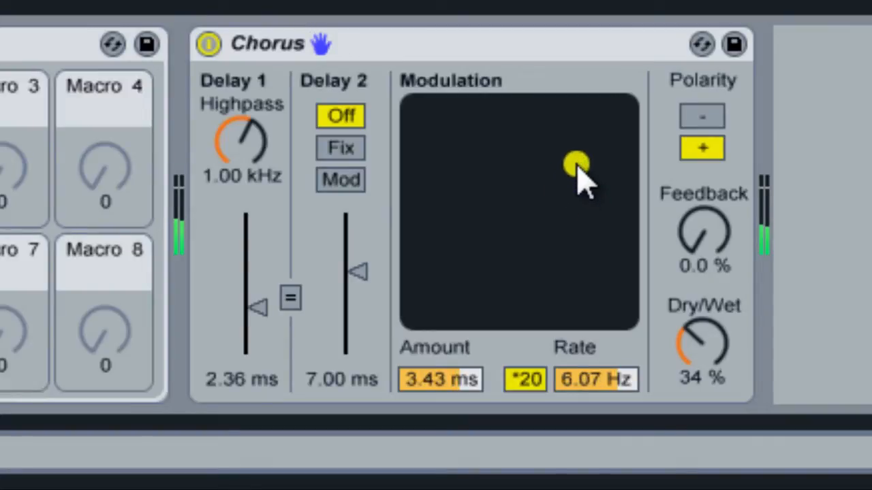
{"action": "left_click_drag", "start_coordinate": [577, 169], "coordinate": [484, 175]}
{"action": "left_click", "coordinate": [523, 379]}
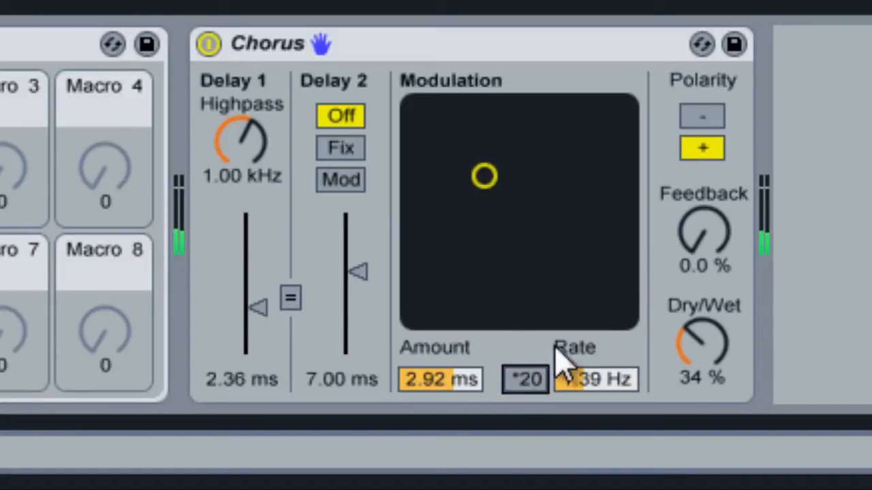
Step: Raise Dry/Wet to 100 % and move the modulation point to an Amount of 1.81 ms and a Rate of 1.26 Hz
{"action": "left_click_drag", "start_coordinate": [731, 373], "coordinate": [718, 347]}
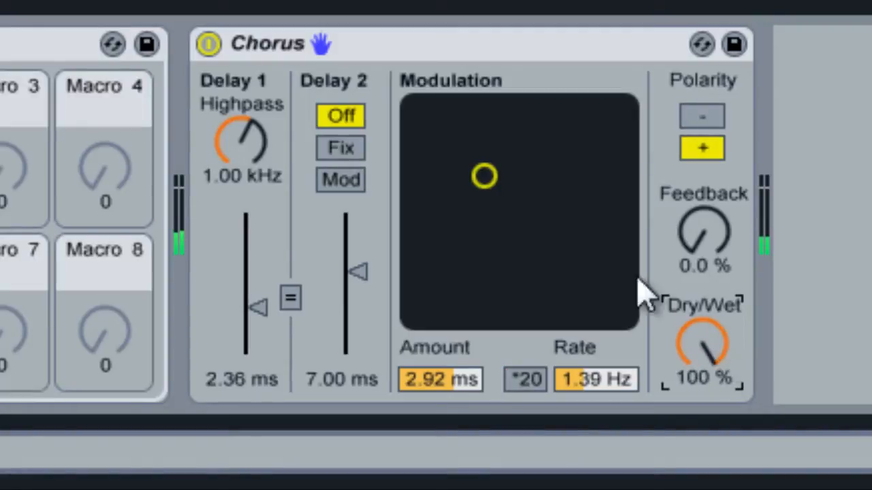
{"action": "left_click", "coordinate": [487, 186]}
{"action": "left_click_drag", "start_coordinate": [488, 187], "coordinate": [480, 206]}
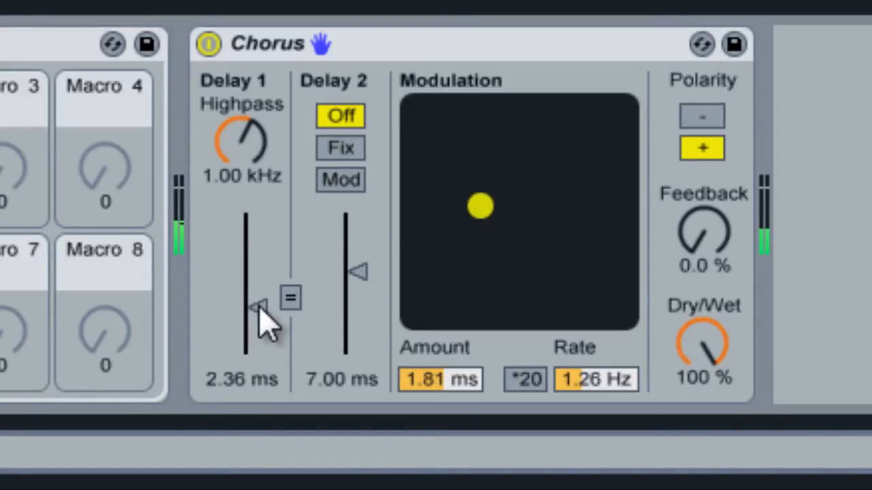
Step: Set the Delay 1 time to 9.99 ms and its Highpass to 213 Hz, with Dry/Wet at 41 %
{"action": "left_click_drag", "start_coordinate": [259, 306], "coordinate": [224, 277]}
{"action": "mouse_move", "coordinate": [686, 339]}
{"action": "left_mouse_down"}
{"action": "mouse_move", "coordinate": [688, 348]}
{"action": "mouse_move", "coordinate": [679, 328]}
{"action": "mouse_move", "coordinate": [686, 344]}
{"action": "left_mouse_up"}
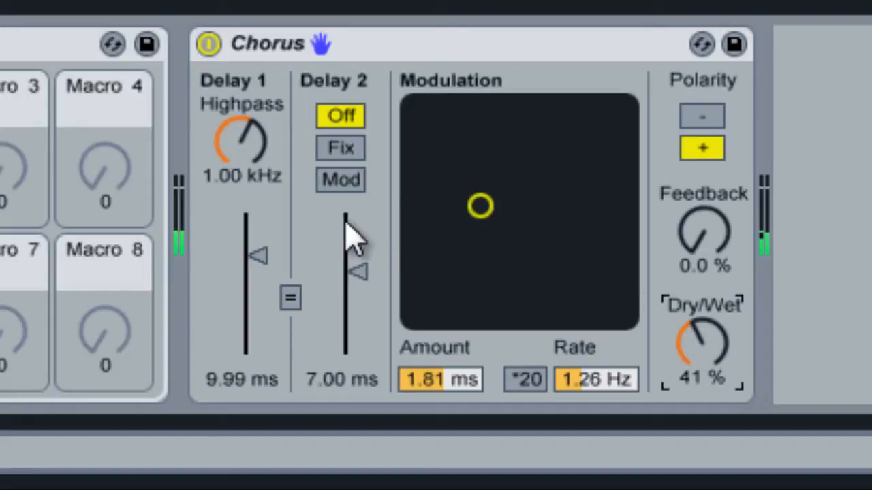
{"action": "left_click_drag", "start_coordinate": [252, 153], "coordinate": [260, 160]}
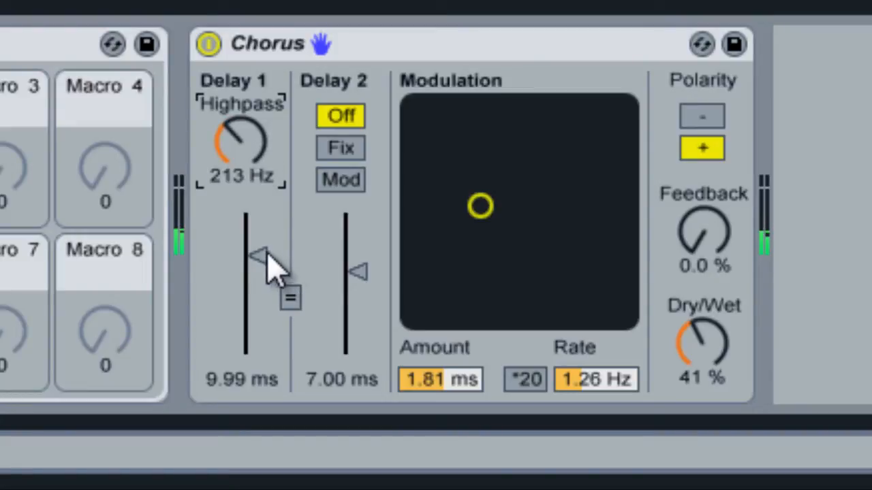
{"action": "left_click_drag", "start_coordinate": [269, 266], "coordinate": [218, 336]}
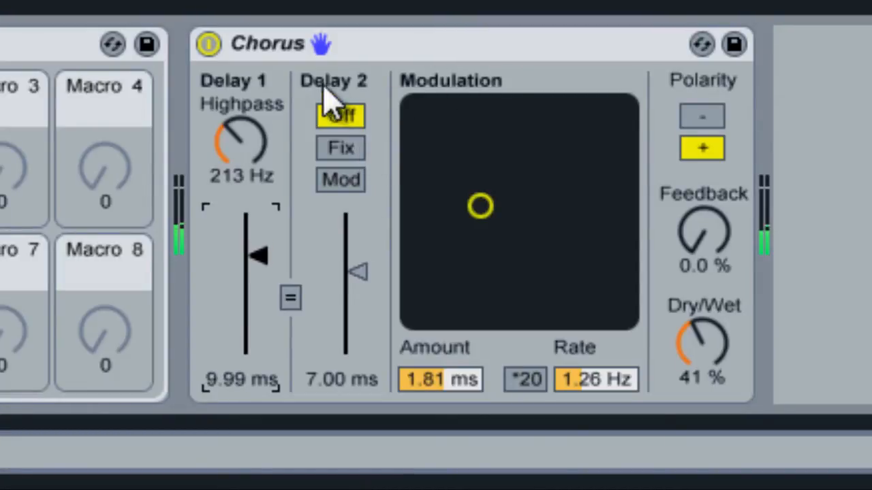
Step: Adjust the Delay 2 time in Fix mode to 11.2 ms and on to 3.42 ms, and switch Delay 2 to Mod
{"action": "left_click", "coordinate": [348, 152]}
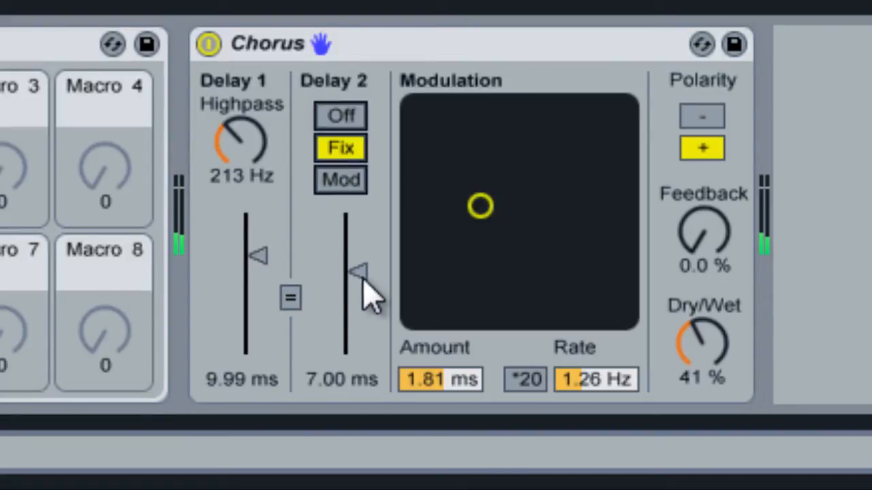
{"action": "left_click_drag", "start_coordinate": [364, 293], "coordinate": [325, 289]}
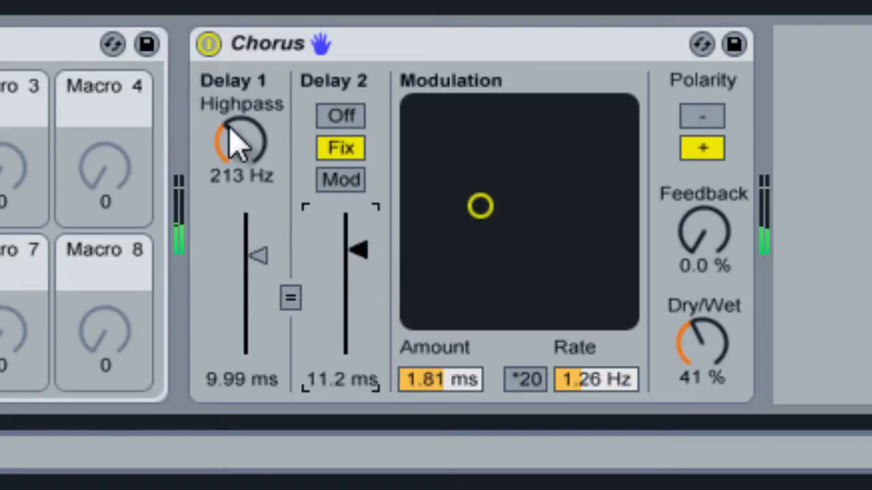
{"action": "left_click_drag", "start_coordinate": [357, 247], "coordinate": [428, 229]}
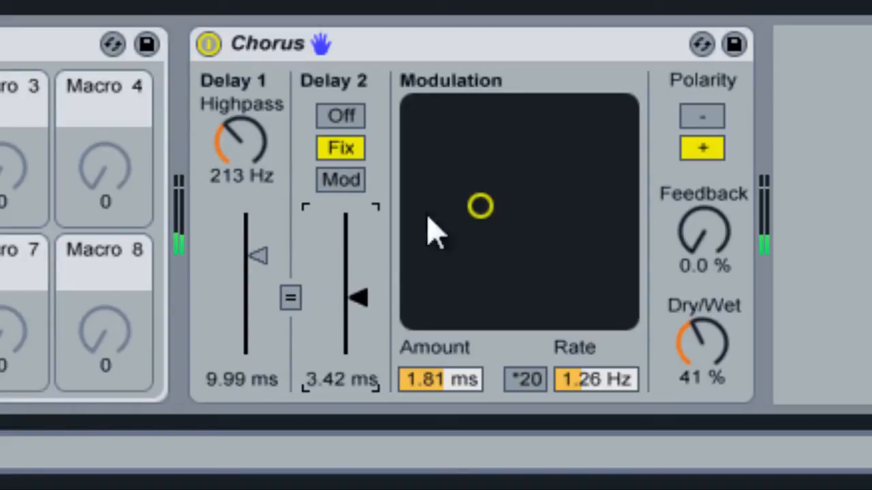
{"action": "left_click", "coordinate": [353, 181]}
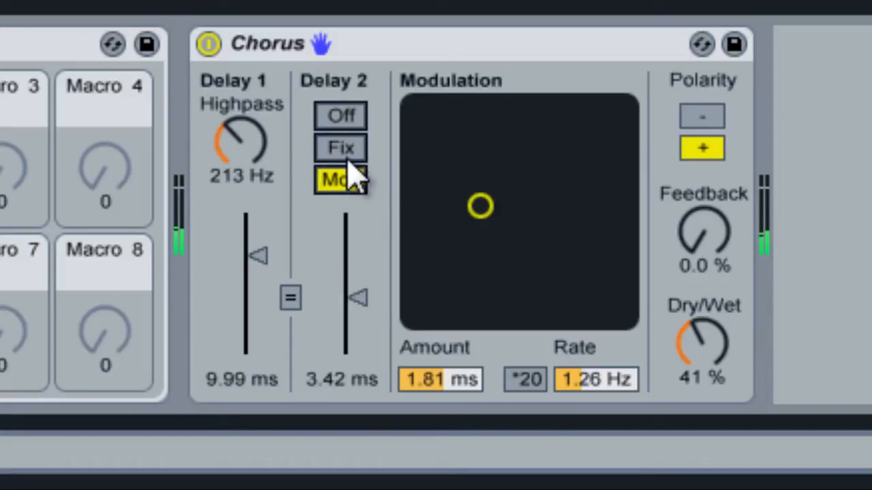
Step: Try a high Feedback amount on the Chorus and return it to 0.0 %
{"action": "left_click", "coordinate": [714, 258]}
{"action": "left_click_drag", "start_coordinate": [709, 243], "coordinate": [711, 244]}
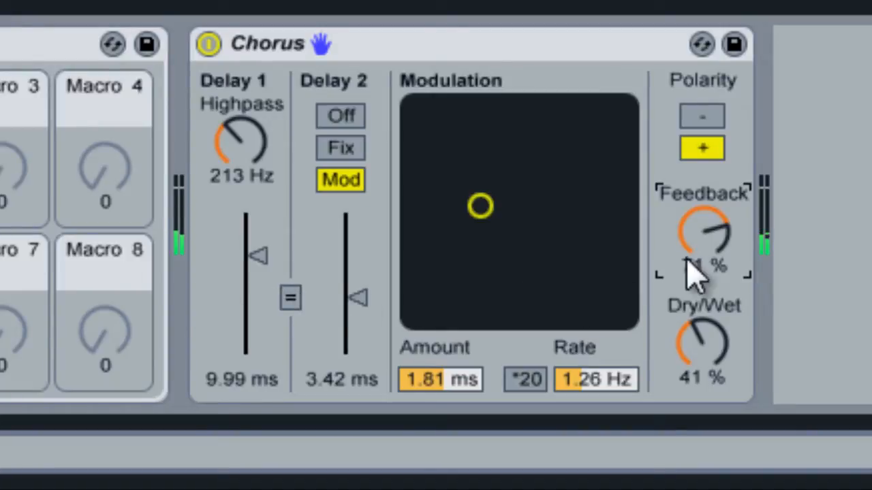
{"action": "left_click_drag", "start_coordinate": [684, 230], "coordinate": [702, 249]}
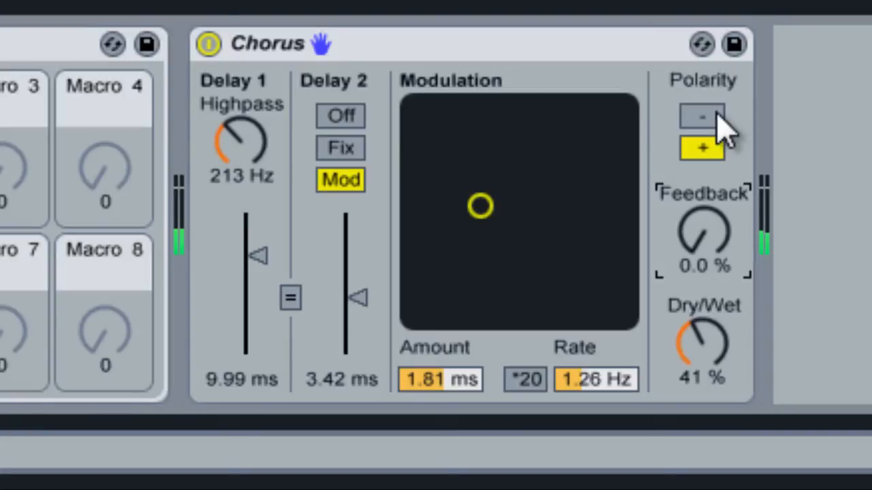
Step: Compare the negative and positive Polarity settings of the Chorus and leave Polarity on negative
{"action": "left_click", "coordinate": [708, 117]}
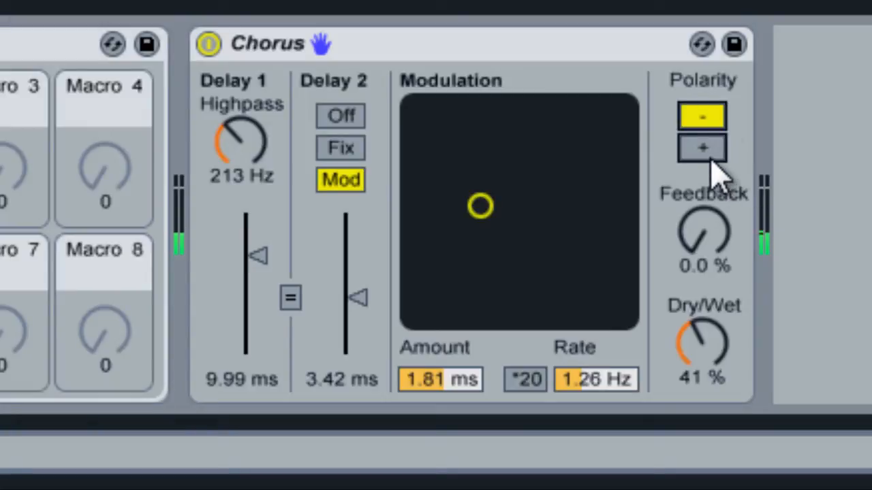
{"action": "left_click", "coordinate": [711, 158]}
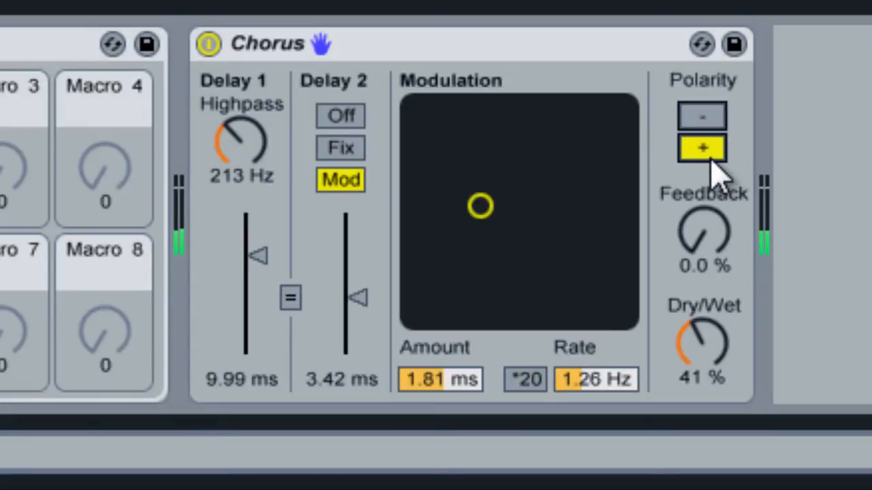
{"action": "left_click", "coordinate": [703, 126]}
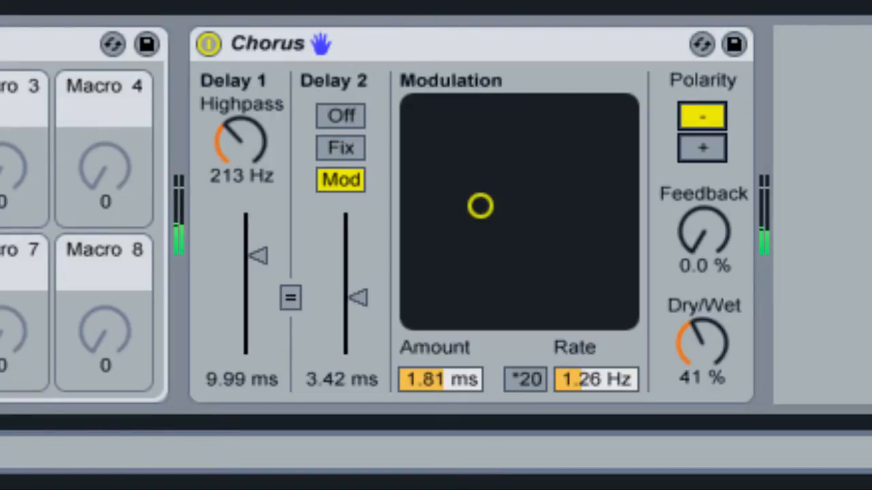
Step: Move the Chorus to the Pads track and compare the playing tnt-pads clip with the effect bypassed and active
{"action": "left_click", "coordinate": [433, 54]}
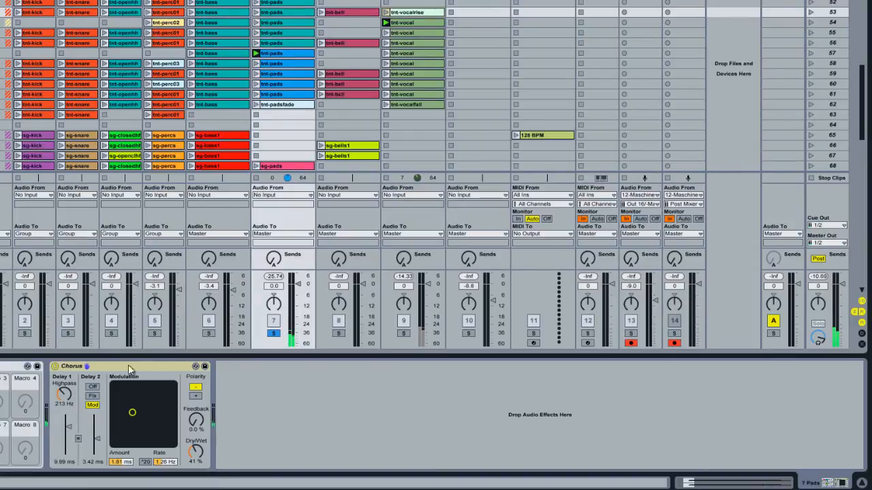
{"action": "left_click", "coordinate": [55, 367]}
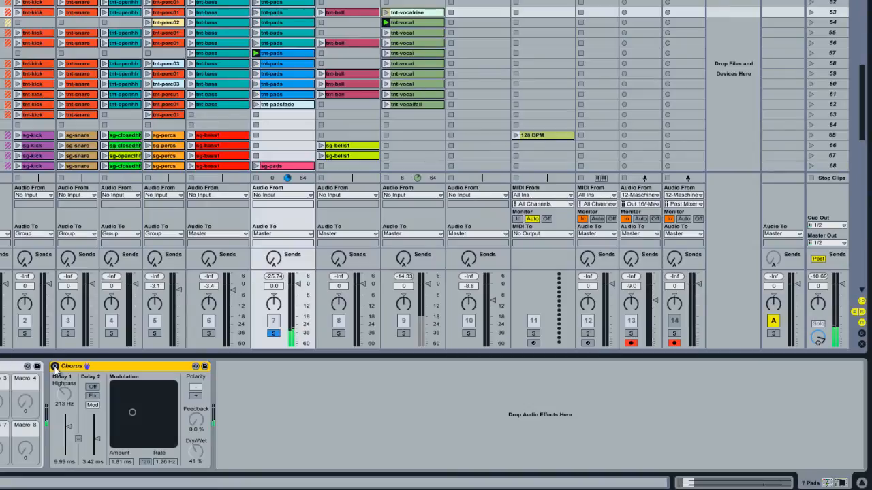
{"action": "left_click", "coordinate": [55, 366]}
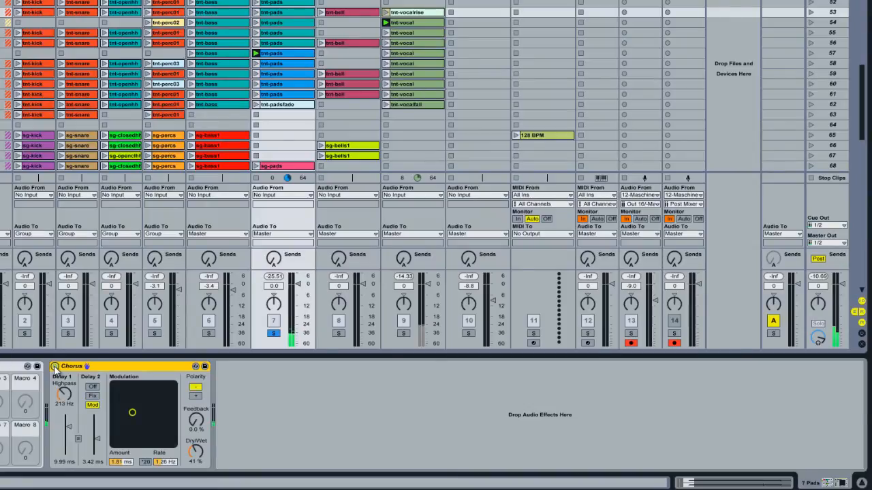
Step: Adjust the Chorus Dry/Wet while playing the sg-pads clips of scenes 72 and 73, ending at 35 %
{"action": "left_click_drag", "start_coordinate": [199, 456], "coordinate": [199, 455]}
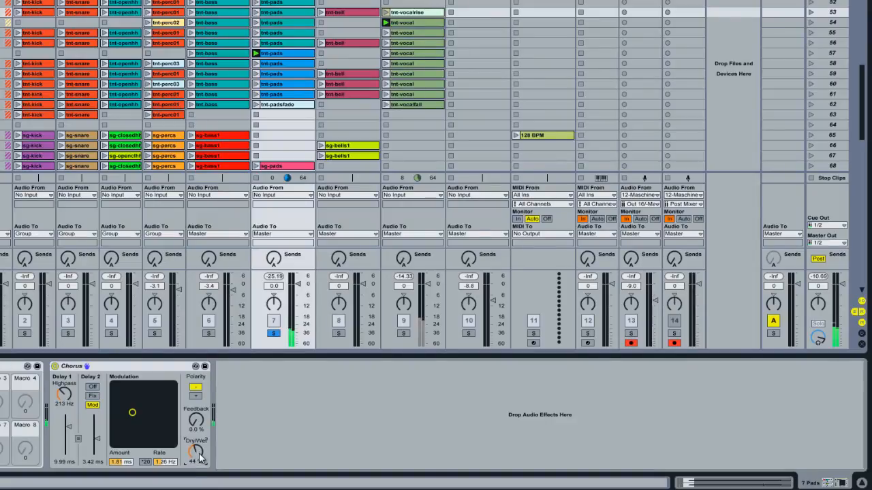
{"action": "scroll", "coordinate": [257, 154], "scroll_direction": "down", "scroll_amount": 3}
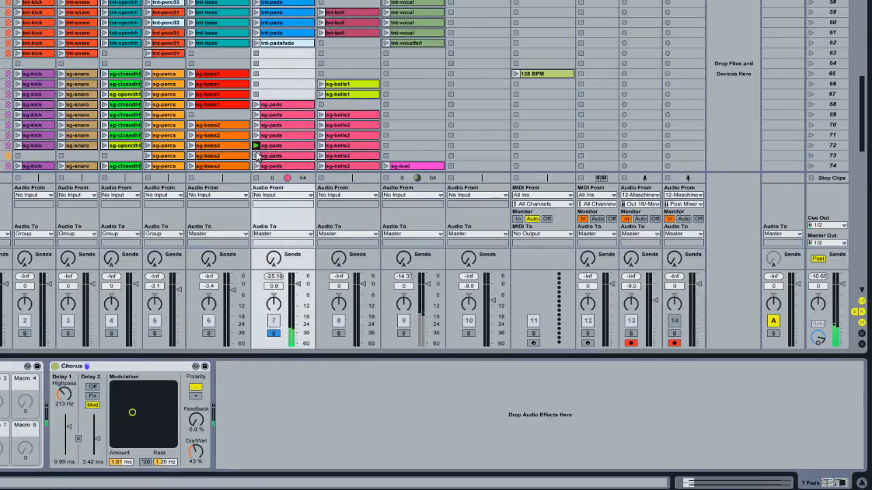
{"action": "scroll", "coordinate": [273, 140], "scroll_direction": "down", "scroll_amount": 2}
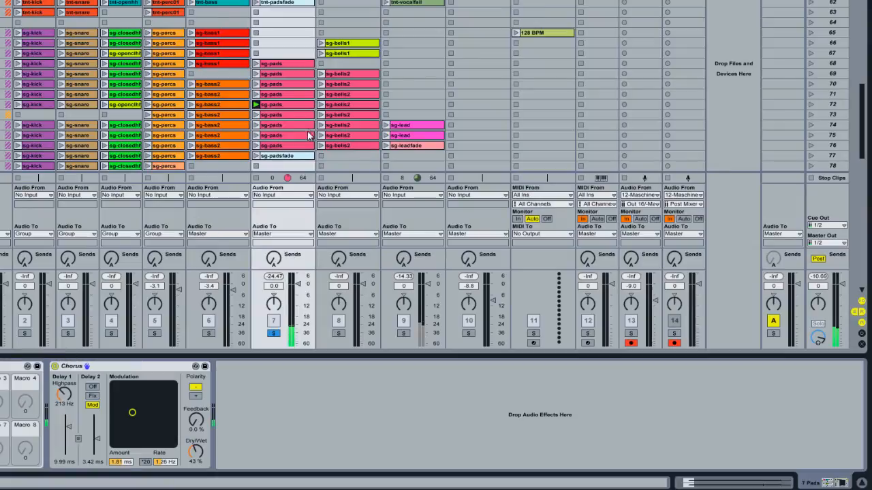
{"action": "left_click", "coordinate": [257, 115]}
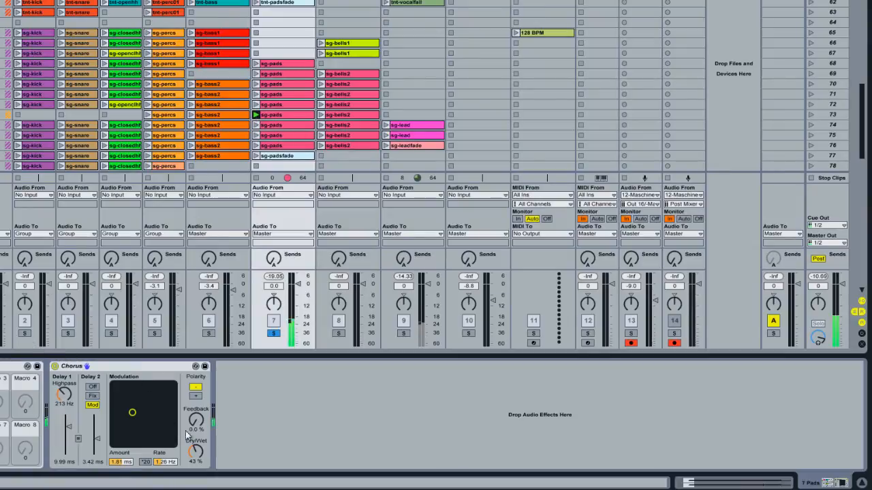
{"action": "left_click_drag", "start_coordinate": [196, 451], "coordinate": [202, 458]}
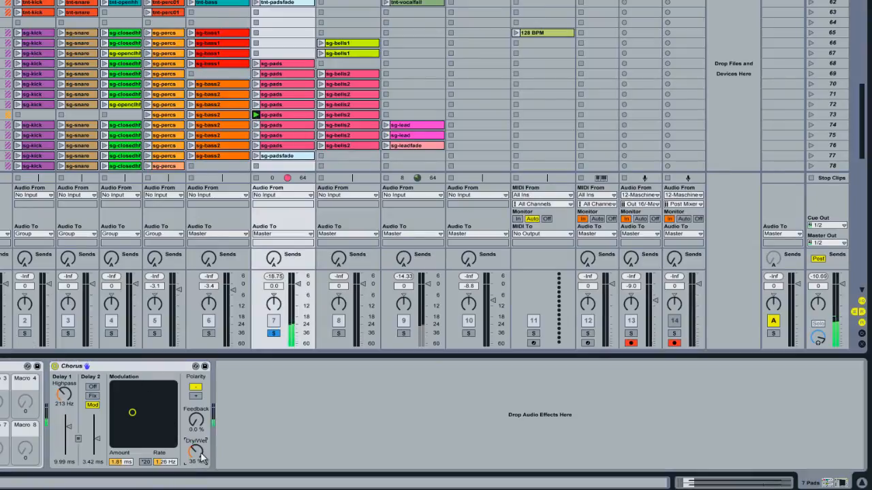
Step: Bypass the Chorus, launch the sg-pads clip in scene 74, and reactivate the effect to compare
{"action": "left_click", "coordinate": [55, 367]}
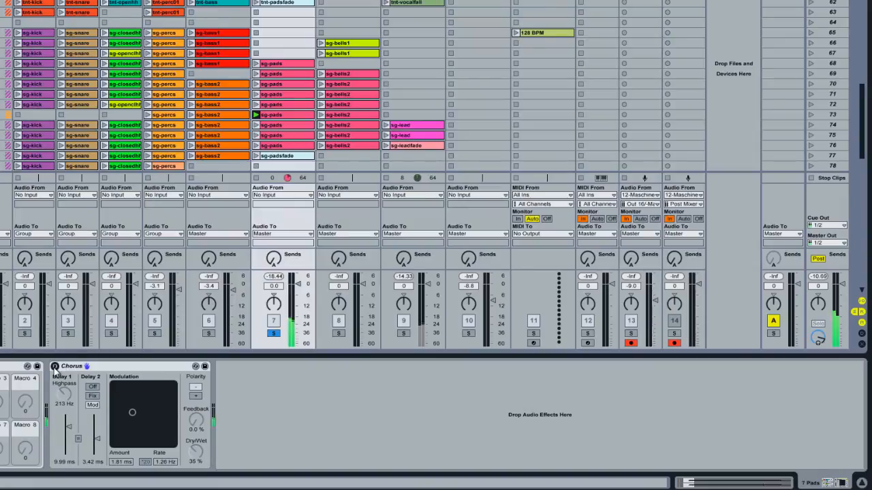
{"action": "left_click", "coordinate": [256, 125]}
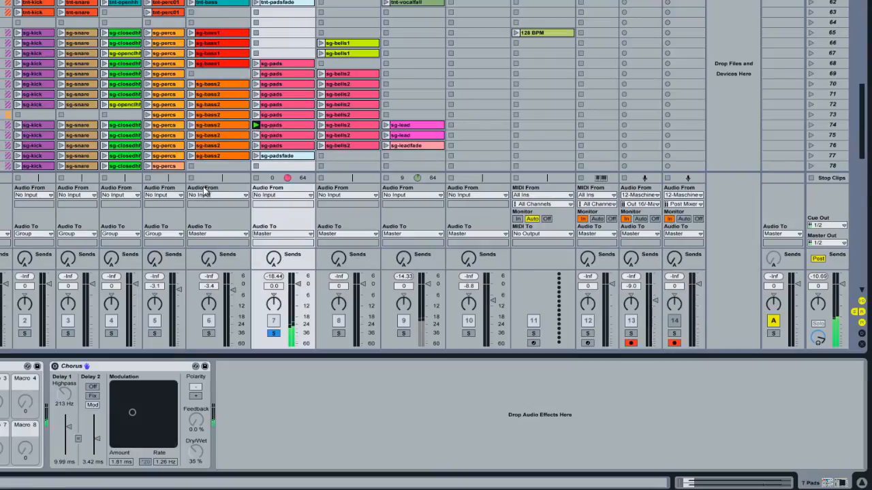
{"action": "left_click", "coordinate": [55, 367]}
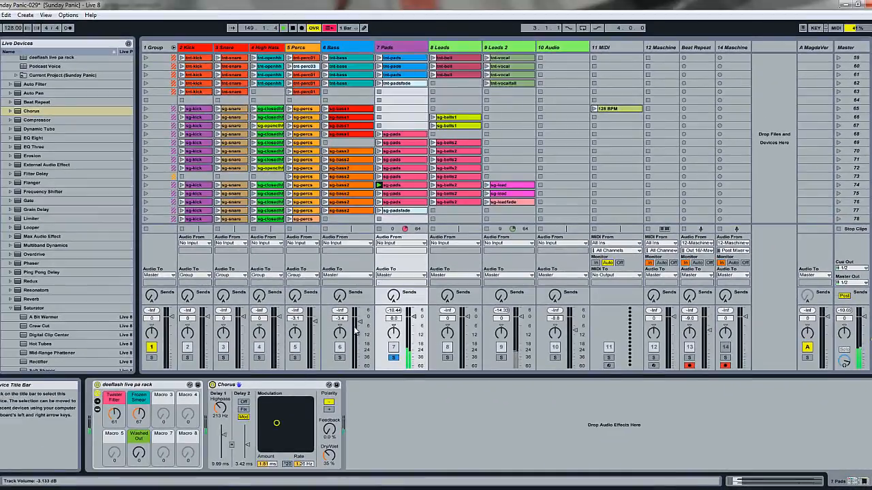
Step: Audition the Chorus on the terms-pads clip in scene 88 and the trib-pads clip in scene 99
{"action": "scroll", "coordinate": [391, 189], "scroll_direction": "down", "scroll_amount": 5}
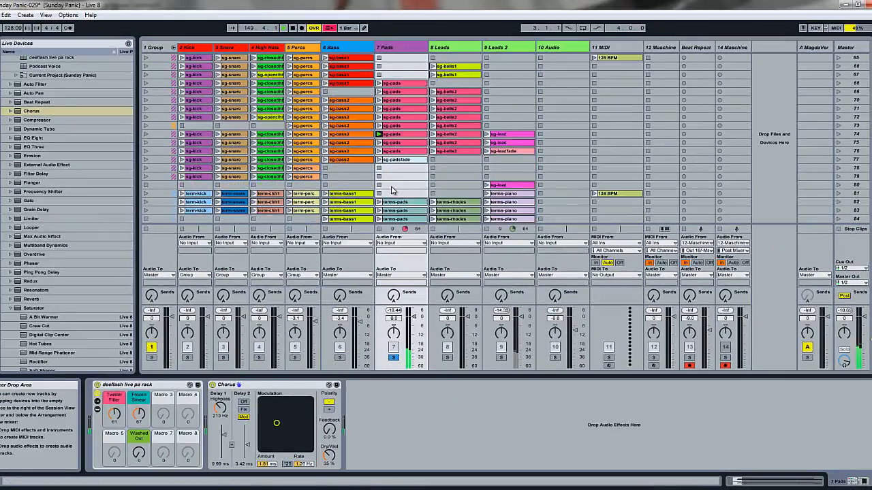
{"action": "scroll", "coordinate": [392, 193], "scroll_direction": "down", "scroll_amount": 5}
{"action": "scroll", "coordinate": [390, 193], "scroll_direction": "down", "scroll_amount": 4}
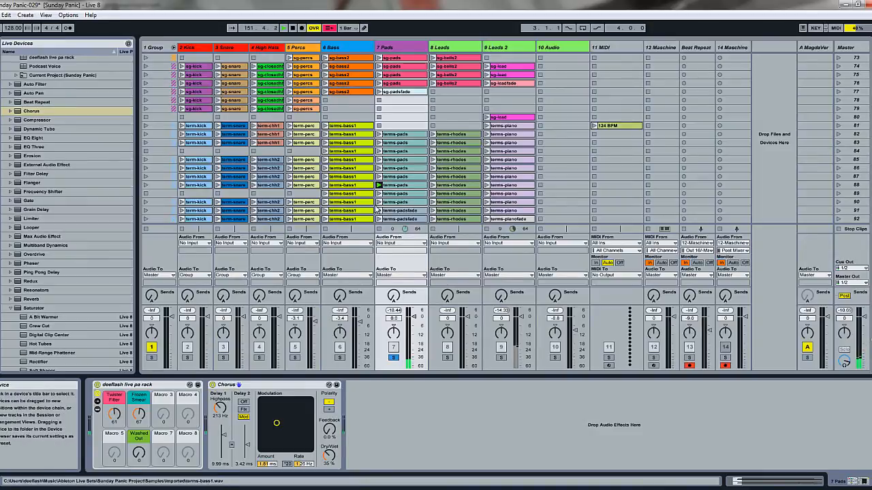
{"action": "scroll", "coordinate": [379, 209], "scroll_direction": "down", "scroll_amount": 5}
{"action": "scroll", "coordinate": [378, 210], "scroll_direction": "down", "scroll_amount": 5}
{"action": "left_click", "coordinate": [379, 193]}
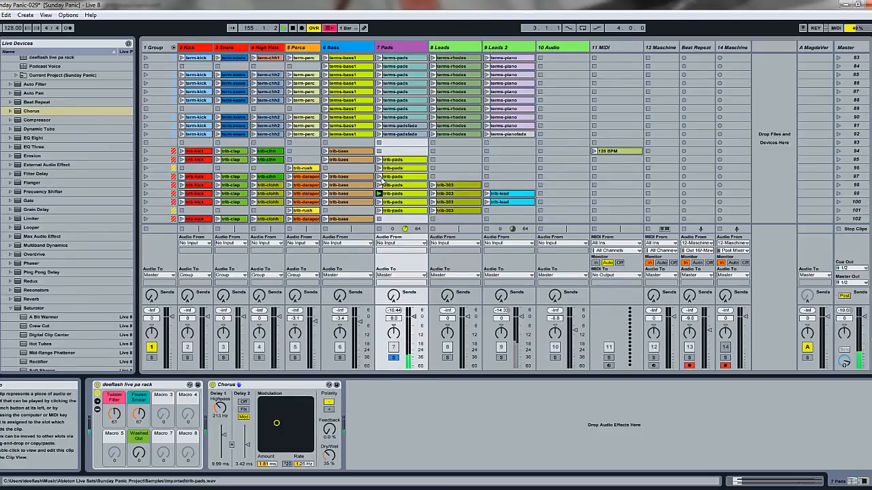
Step: Launch the spur-pads clip in scene 112 and compare it with the Chorus bypassed and active
{"action": "scroll", "coordinate": [390, 185], "scroll_direction": "down", "scroll_amount": 4}
{"action": "scroll", "coordinate": [390, 185], "scroll_direction": "down", "scroll_amount": 11}
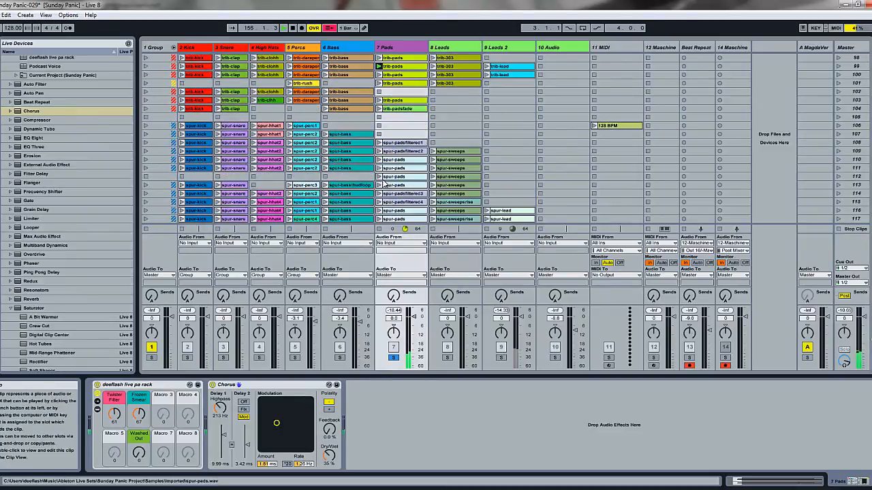
{"action": "left_click", "coordinate": [378, 177]}
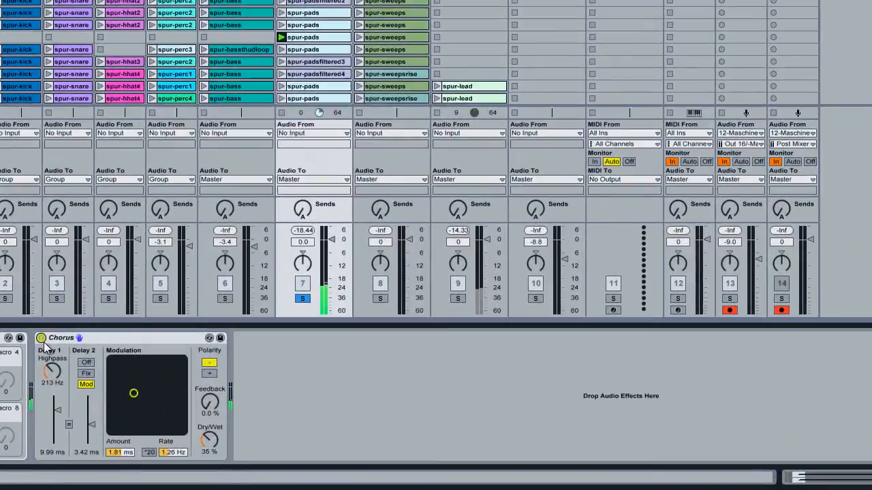
{"action": "left_click", "coordinate": [41, 338]}
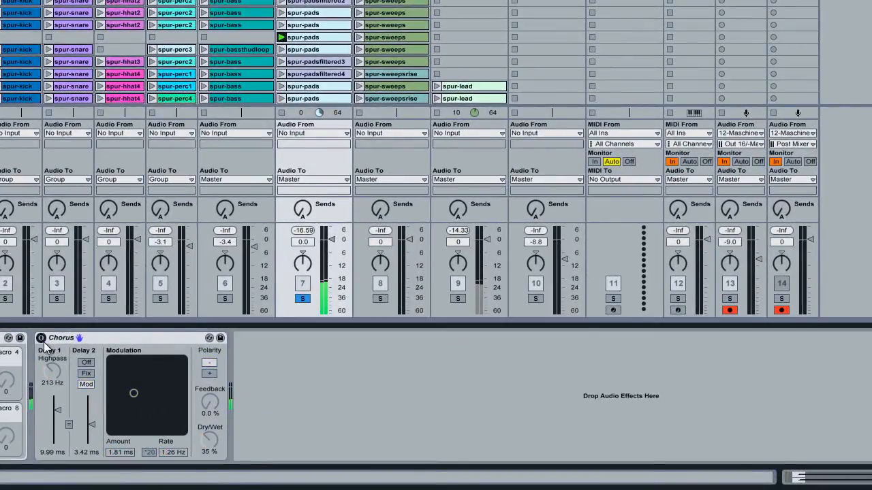
{"action": "left_click", "coordinate": [41, 338]}
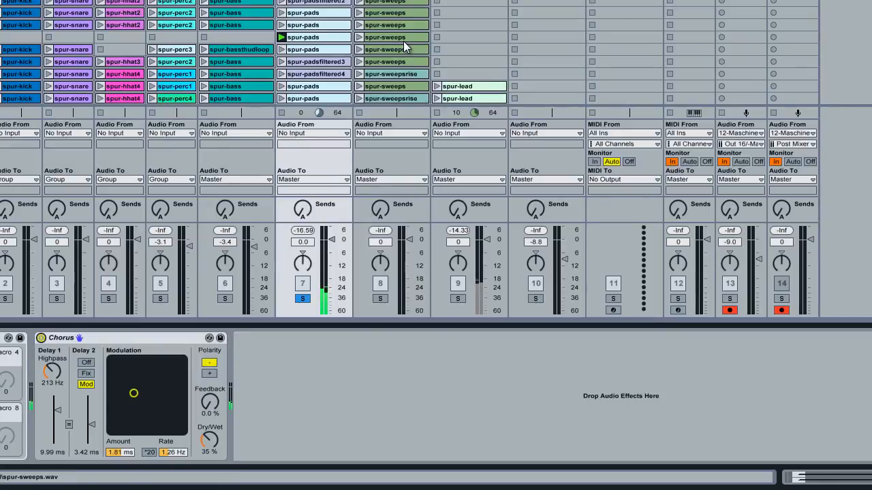
Step: Move the Chorus from the Pads track to the Bass track
{"action": "scroll", "coordinate": [314, 8], "scroll_direction": "down", "scroll_amount": 3}
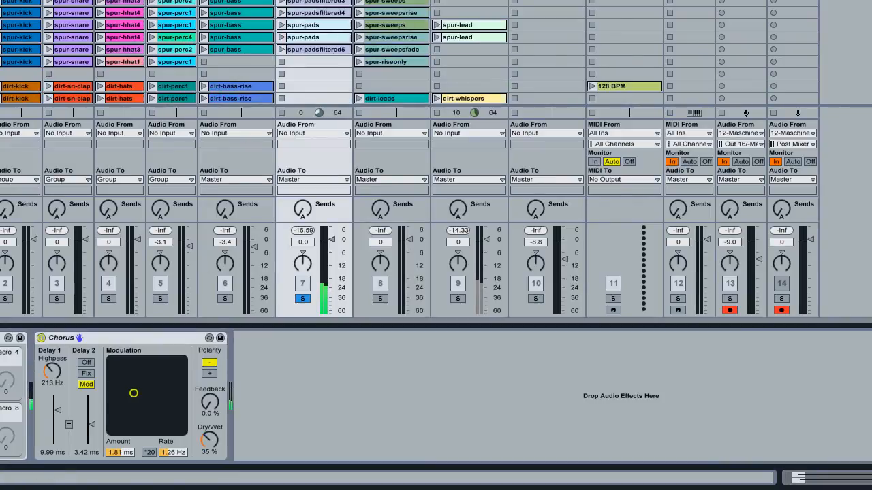
{"action": "scroll", "coordinate": [314, 49], "scroll_direction": "down", "scroll_amount": 3}
{"action": "scroll", "coordinate": [314, 49], "scroll_direction": "down", "scroll_amount": 3}
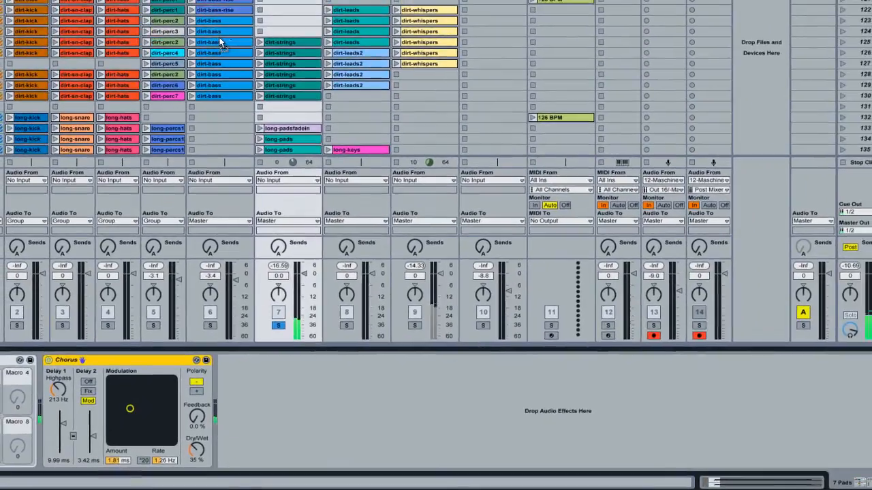
{"action": "key", "text": "Left"}
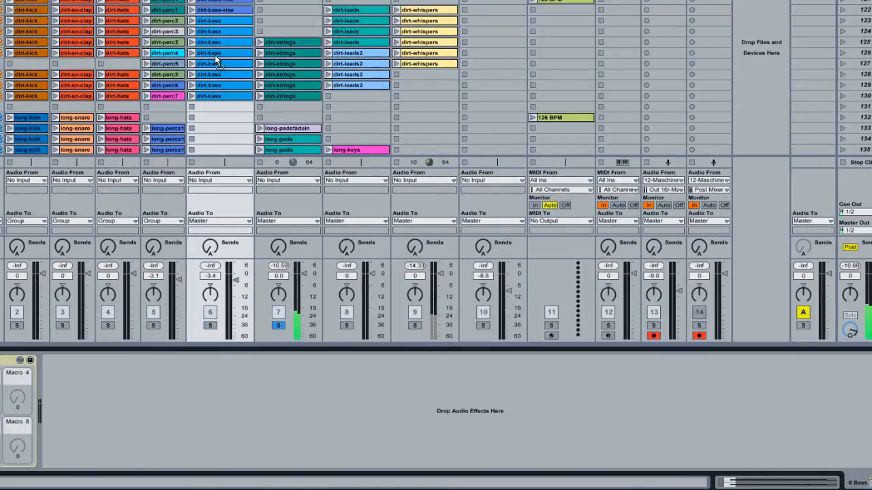
{"action": "left_click_drag", "start_coordinate": [215, 56], "coordinate": [217, 56]}
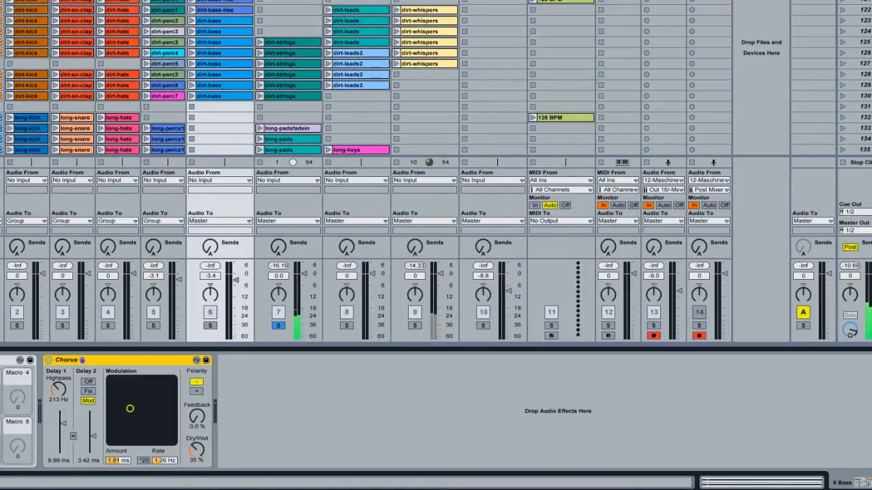
Step: Solo the Bass track and play its dirt-bass clips in scenes 125 and 127
{"action": "left_click", "coordinate": [192, 44]}
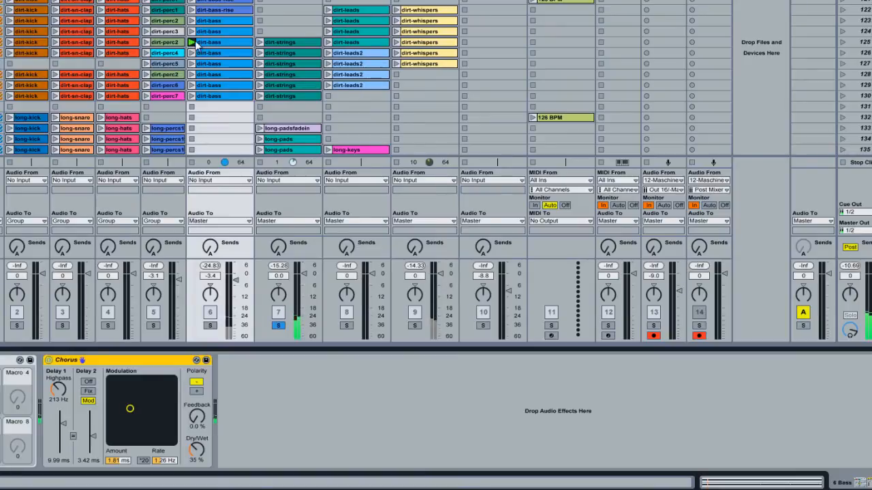
{"action": "left_click", "coordinate": [213, 326]}
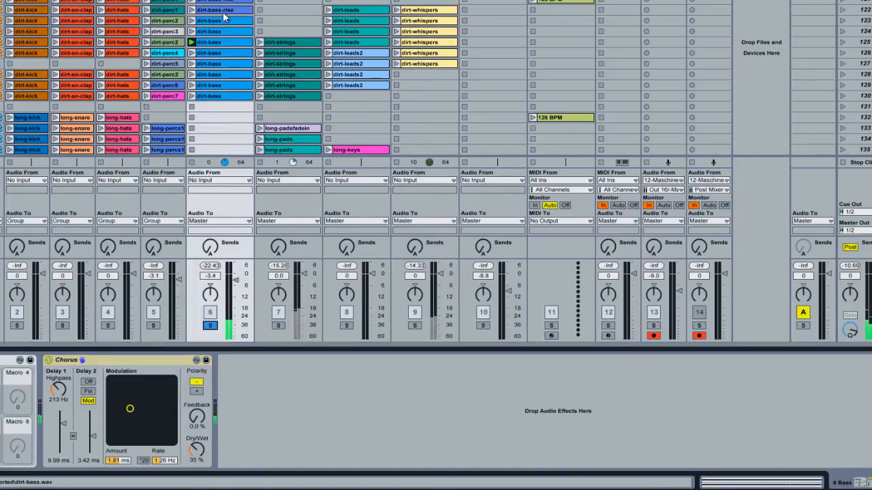
{"action": "left_click", "coordinate": [192, 63]}
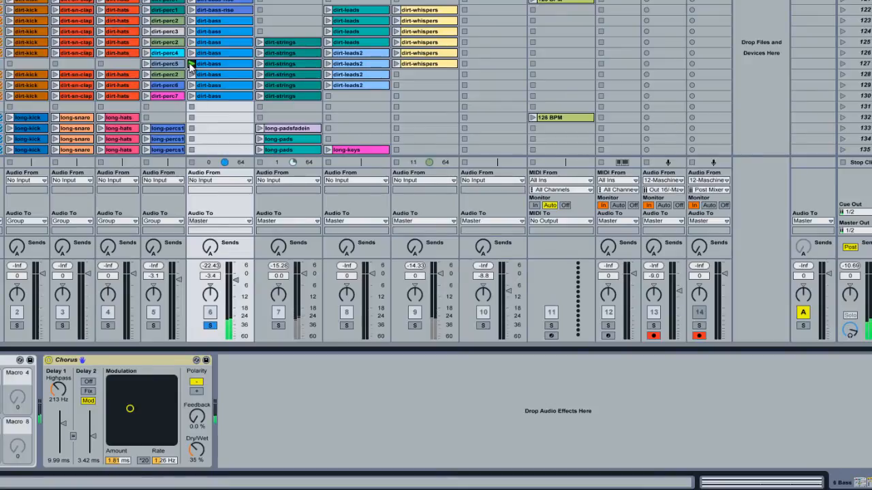
Step: Bypass the Chorus, set its Delay 1 Highpass to 976 Hz, and reactivate the effect
{"action": "left_click", "coordinate": [48, 360]}
{"action": "left_click_drag", "start_coordinate": [59, 394], "coordinate": [58, 391]}
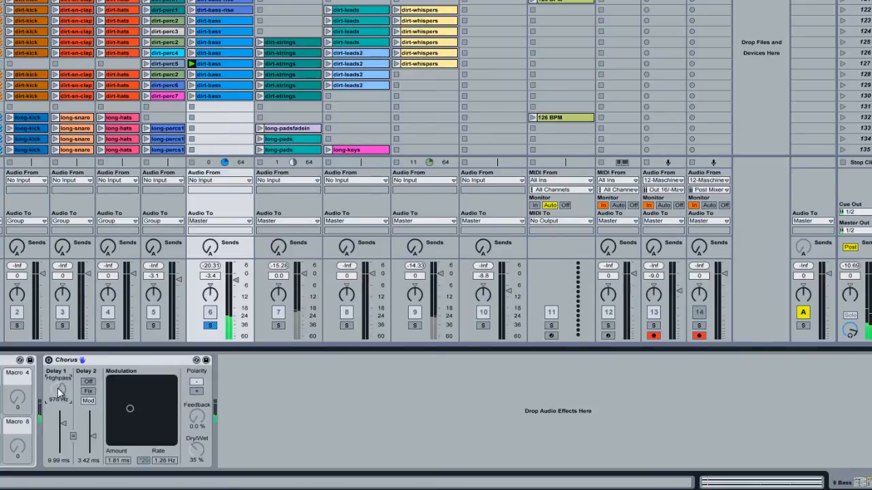
{"action": "left_click", "coordinate": [49, 360]}
Step: Set the Chorus Modulation to 3.34 ms at 5.40 Hz with Dry/Wet at 50 %, and raise the Bass track volume to 0
{"action": "left_click_drag", "start_coordinate": [131, 409], "coordinate": [154, 401]}
{"action": "mouse_move", "coordinate": [156, 400]}
{"action": "left_mouse_down"}
{"action": "mouse_move", "coordinate": [197, 400]}
{"action": "mouse_move", "coordinate": [155, 397]}
{"action": "left_mouse_up"}
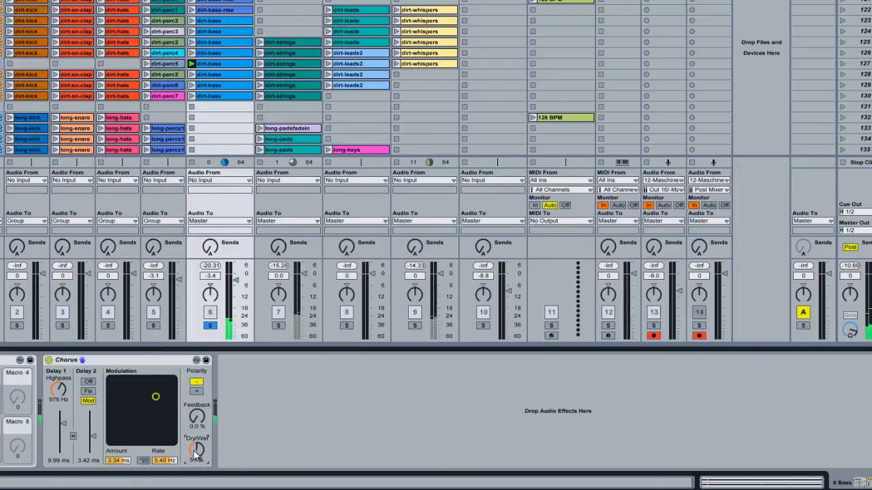
{"action": "left_click_drag", "start_coordinate": [235, 283], "coordinate": [239, 274]}
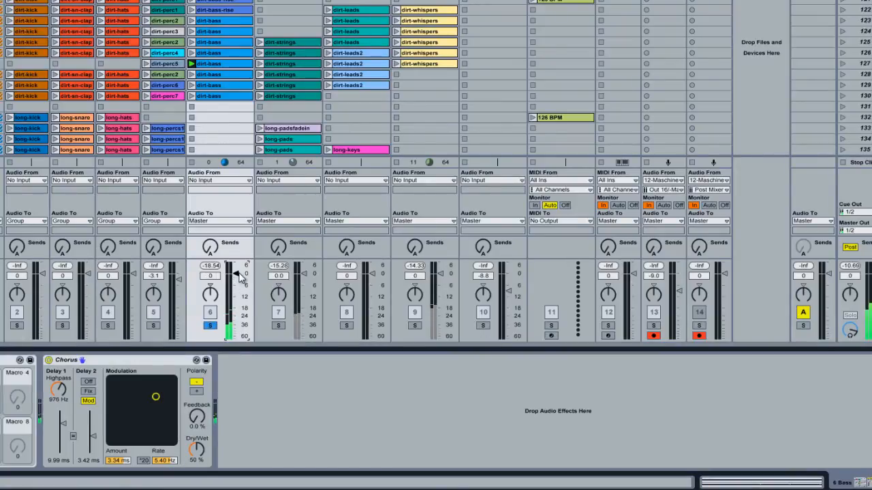
Step: Set Delay 1 to 1.82 ms, Delay 2 to 6.43 ms and Feedback to 70 %, comparing the bass with the Chorus bypassed and active
{"action": "left_click_drag", "start_coordinate": [67, 425], "coordinate": [52, 428]}
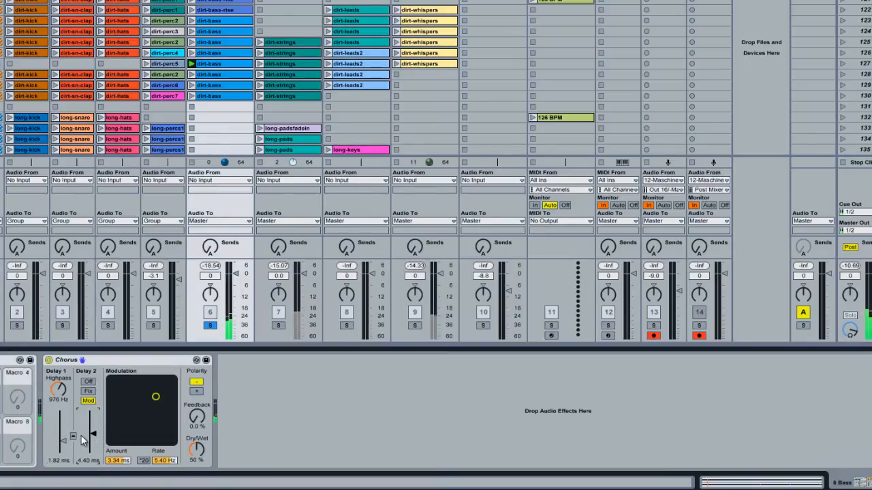
{"action": "left_click", "coordinate": [48, 360]}
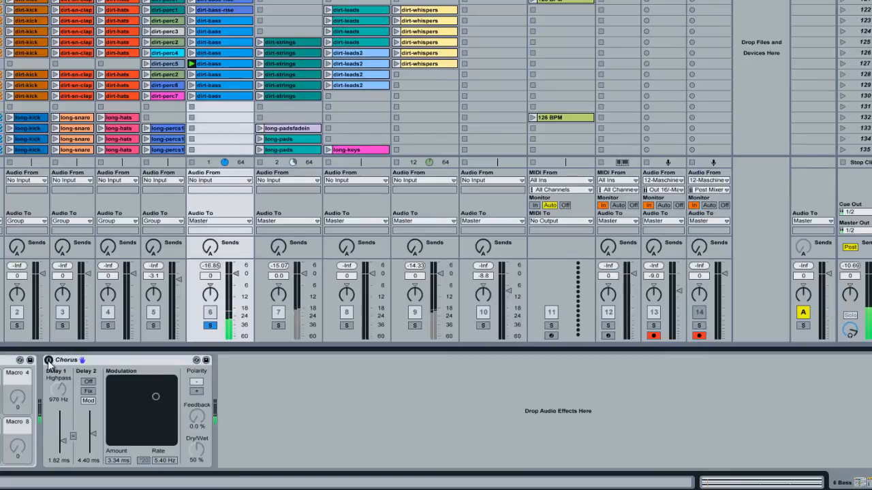
{"action": "left_click", "coordinate": [48, 360]}
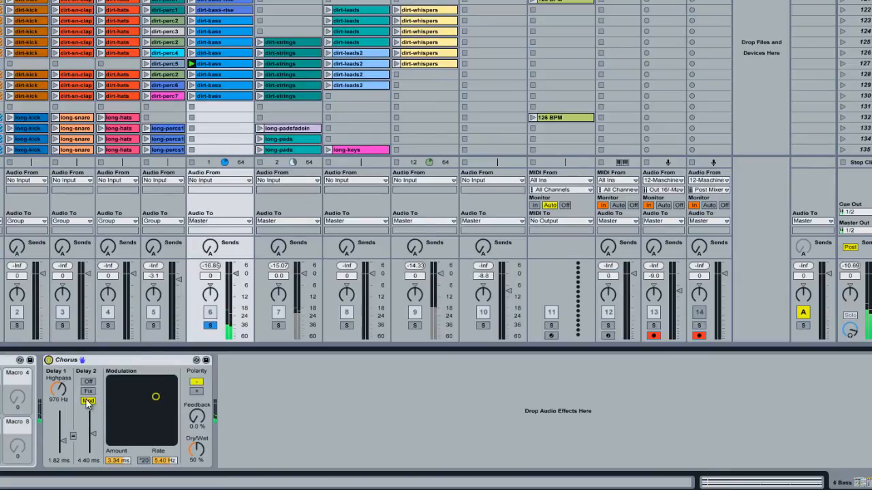
{"action": "left_click_drag", "start_coordinate": [95, 432], "coordinate": [82, 438]}
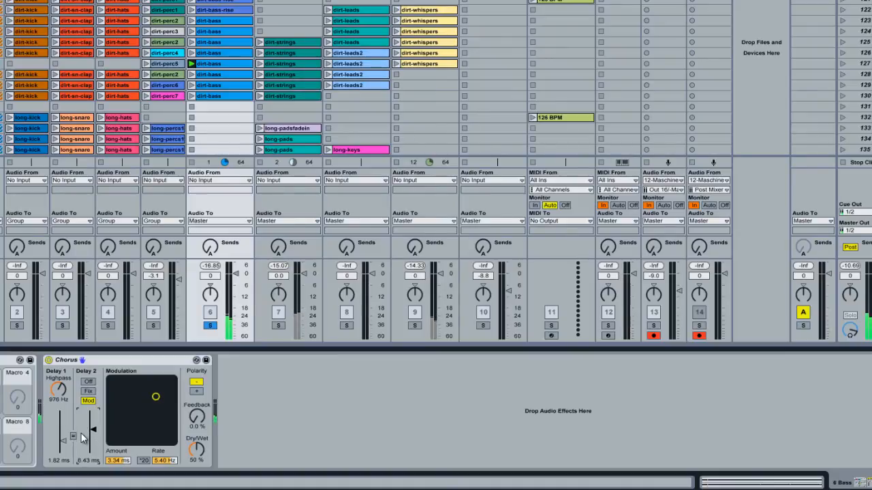
{"action": "left_click_drag", "start_coordinate": [201, 431], "coordinate": [202, 423]}
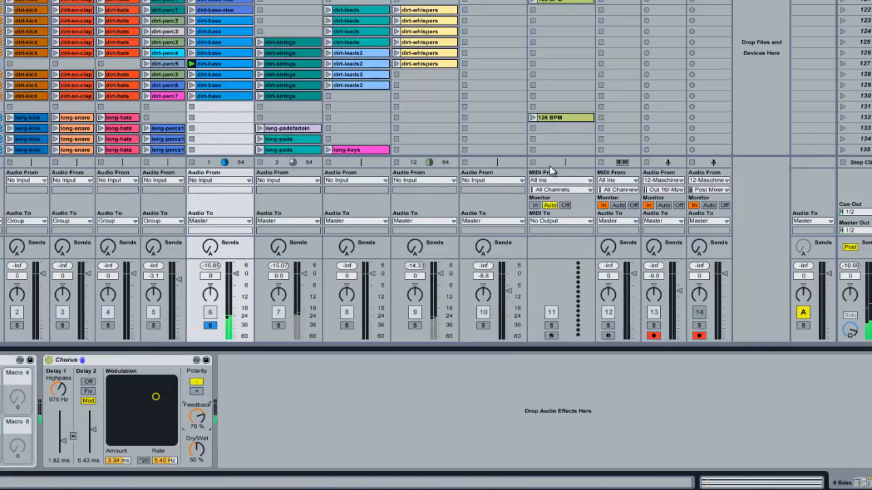
Step: Launch scene 127 with the Bass solo off to hear the Chorus in the full mix, and select scene 129
{"action": "left_click", "coordinate": [843, 63]}
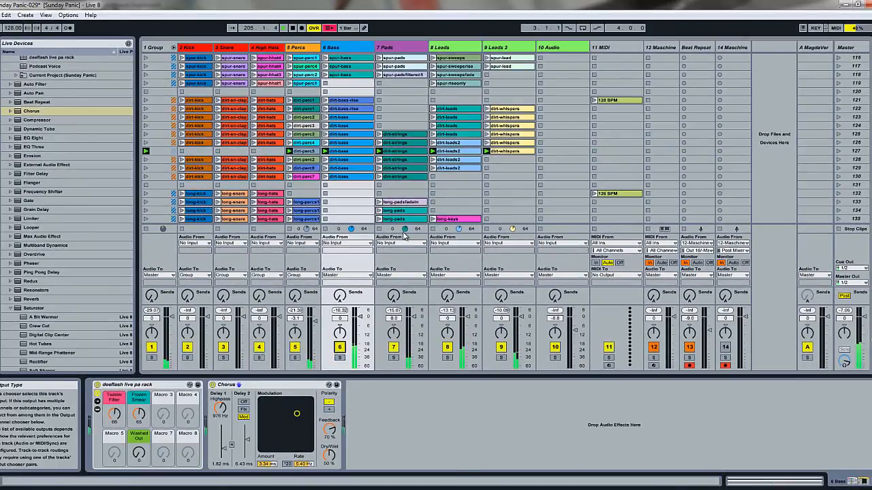
{"action": "left_click", "coordinate": [852, 169]}
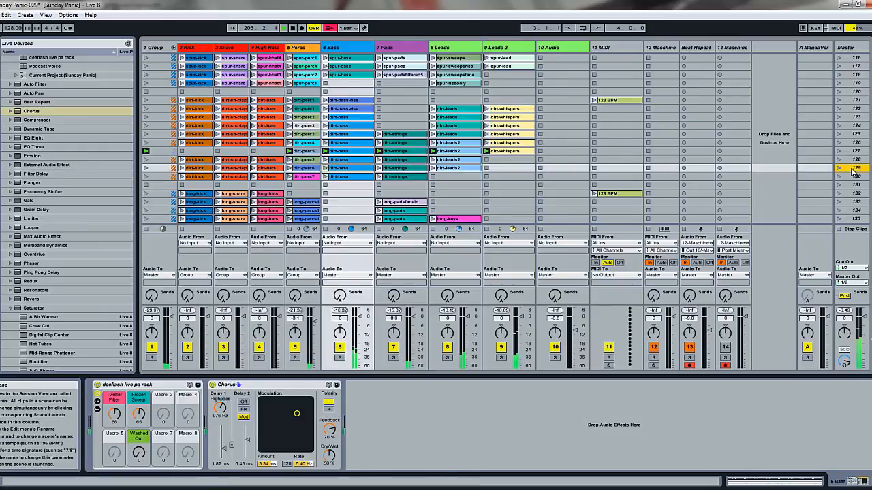
Step: Set the Chorus Modulation to 3.25 ms at 5.53 Hz and try positive Polarity before returning it to negative
{"action": "left_click", "coordinate": [853, 161]}
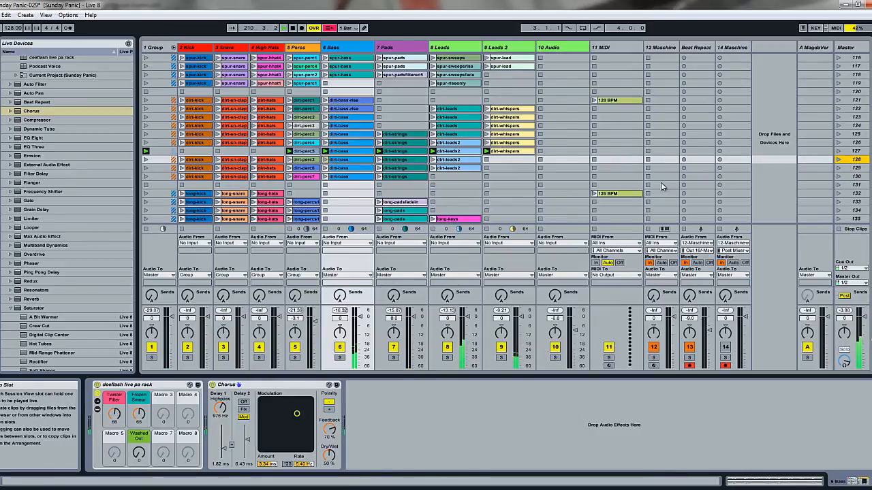
{"action": "mouse_move", "coordinate": [300, 417]}
{"action": "left_mouse_down"}
{"action": "mouse_move", "coordinate": [267, 427]}
{"action": "mouse_move", "coordinate": [297, 414]}
{"action": "left_mouse_up"}
{"action": "left_click", "coordinate": [329, 409]}
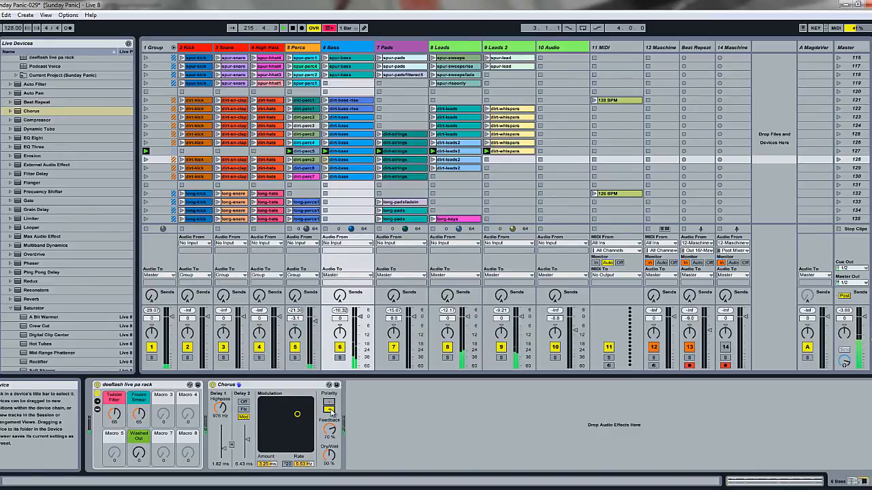
{"action": "left_click", "coordinate": [329, 403]}
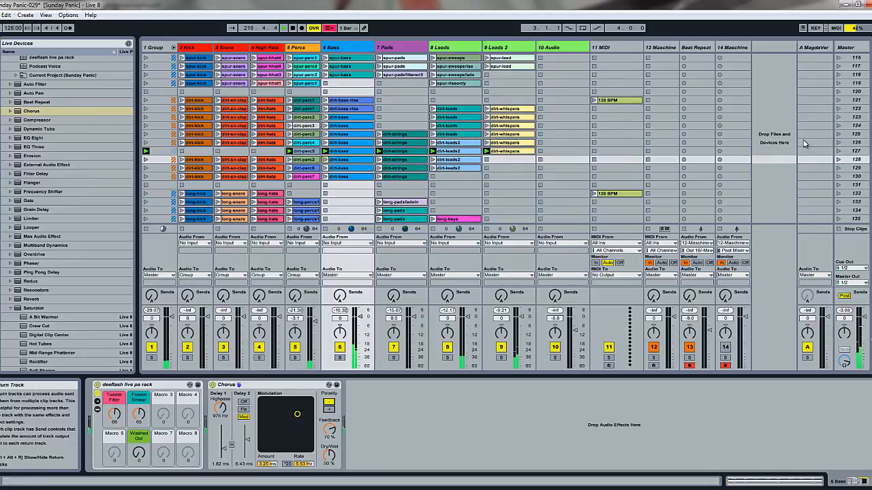
Step: Launch scene 128 to hear the bass Chorus together with the drums
{"action": "left_click", "coordinate": [857, 169]}
{"action": "left_click", "coordinate": [857, 162]}
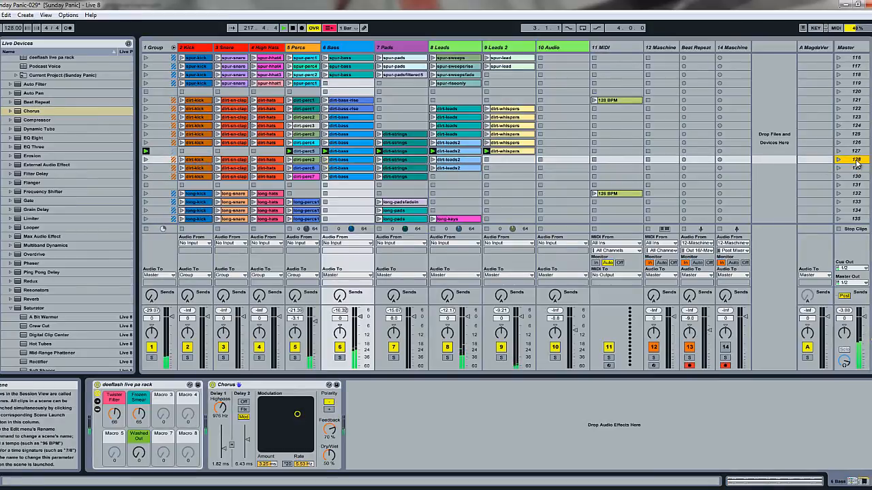
{"action": "key", "text": "Return"}
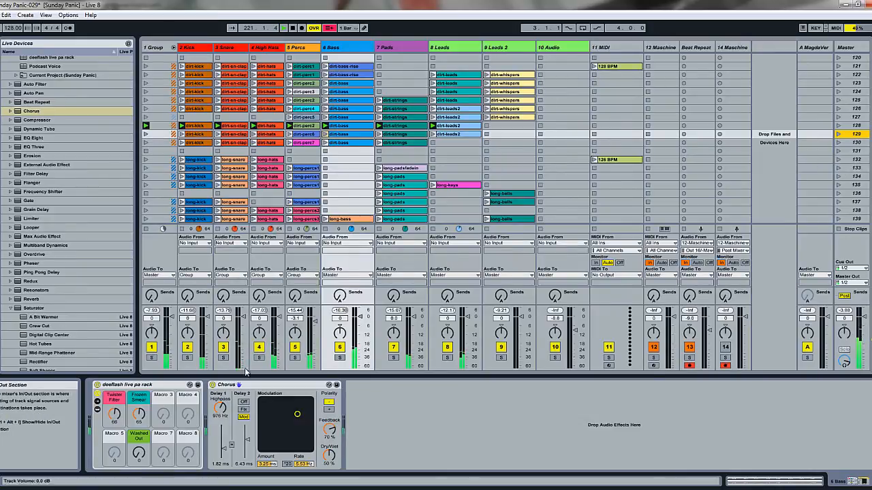
Step: Compare the mix with the Chorus bypassed and active, and set its Modulation to 2.15 ms at 0.91 Hz
{"action": "left_click", "coordinate": [211, 386]}
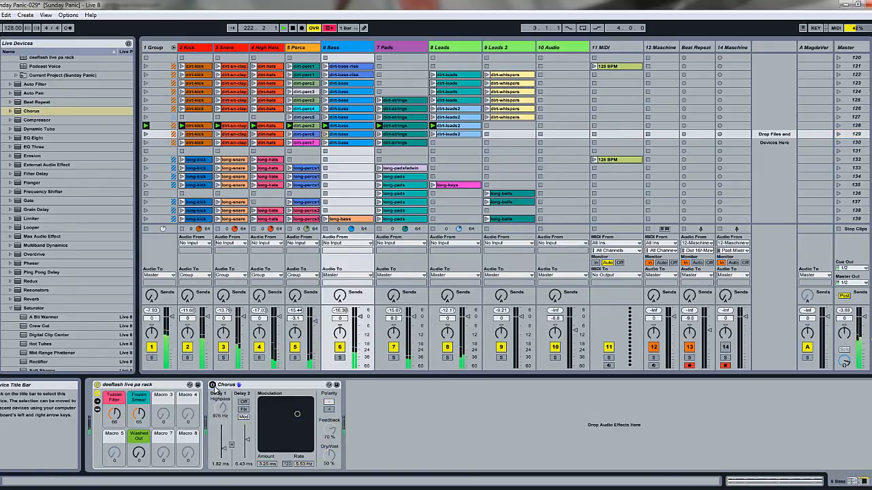
{"action": "left_click", "coordinate": [211, 385]}
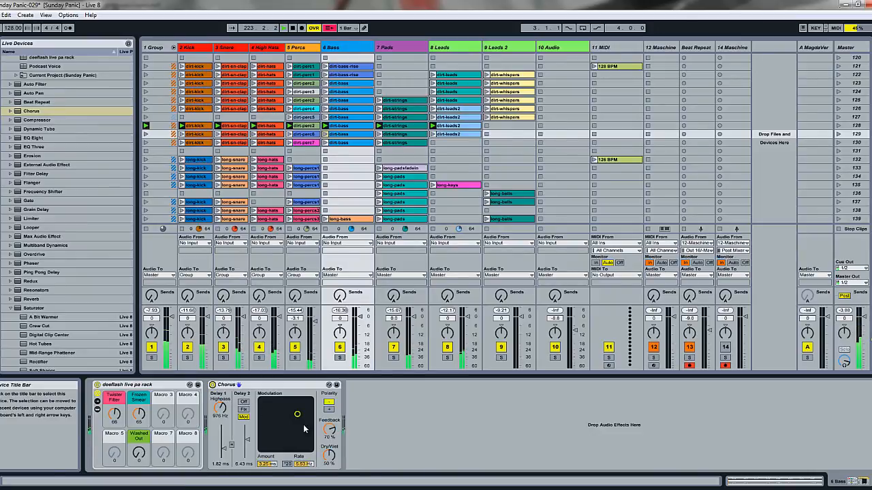
{"action": "left_click_drag", "start_coordinate": [297, 415], "coordinate": [273, 421]}
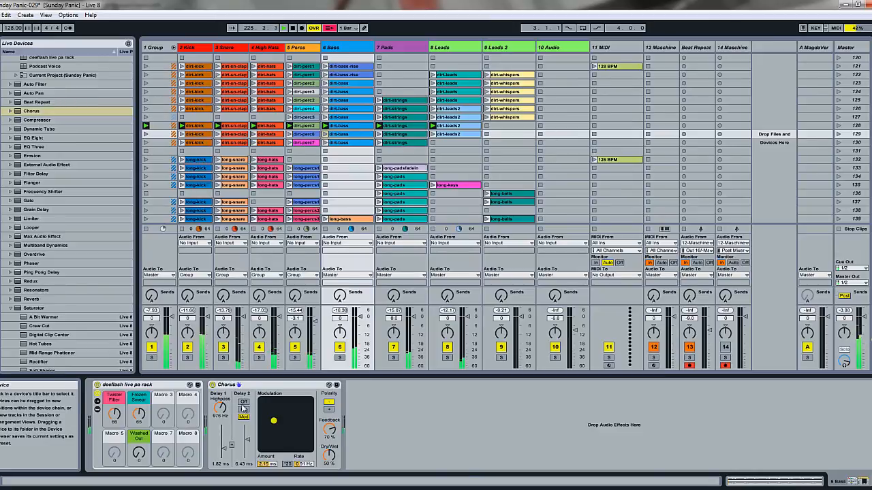